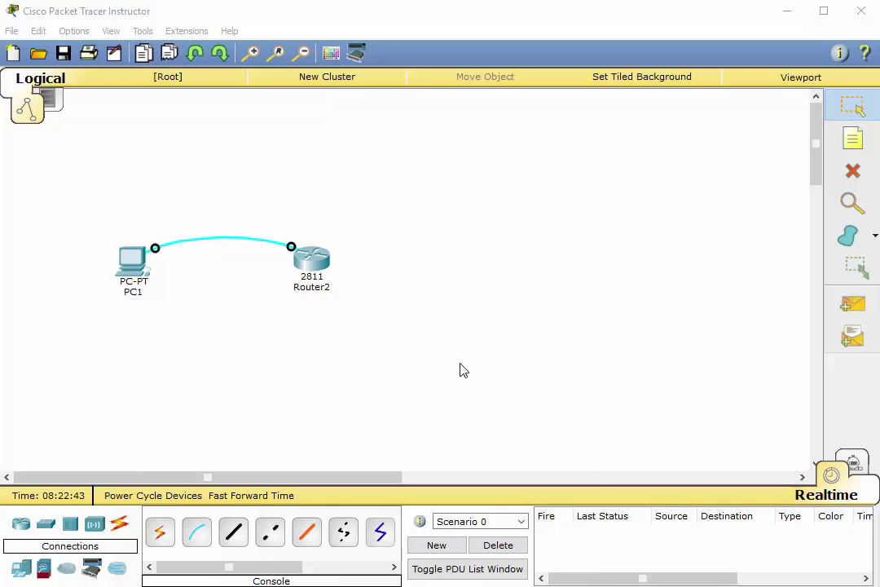
Open Router2's CLI, move its window aside, and enter privileged mode with en at Router#.
{"action": "left_click", "coordinate": [312, 263]}
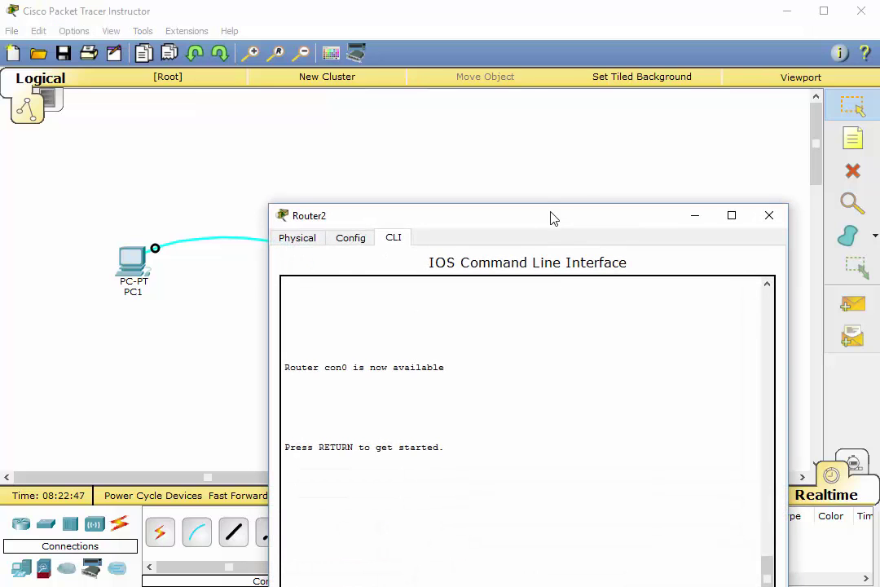
{"action": "left_click_drag", "start_coordinate": [551, 218], "coordinate": [611, 61]}
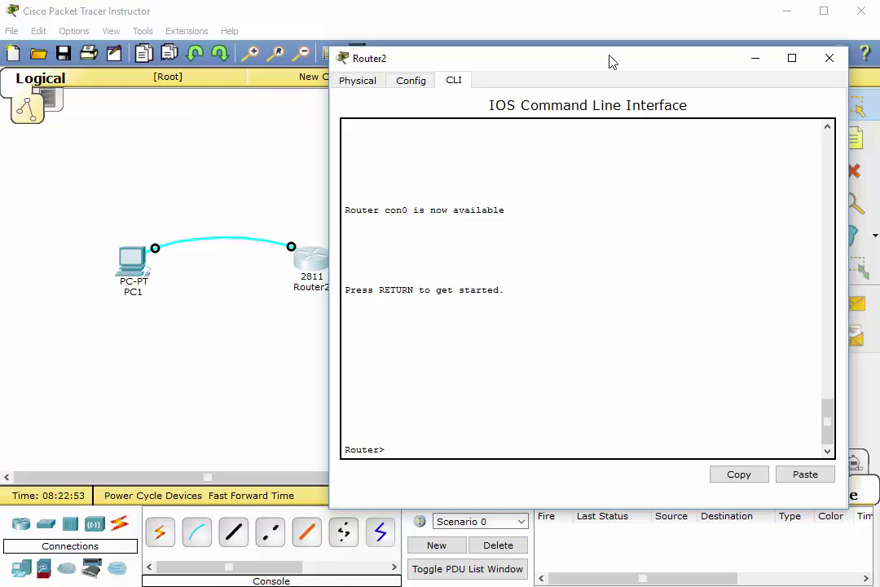
{"action": "type", "text": "enabl"}
{"action": "type", "text": "e"}
{"action": "key", "text": "BackSpace"}
{"action": "key", "text": "BackSpace"}
{"action": "key", "text": "BackSpace"}
{"action": "key", "text": "BackSpace"}
{"action": "key", "text": "Return"}
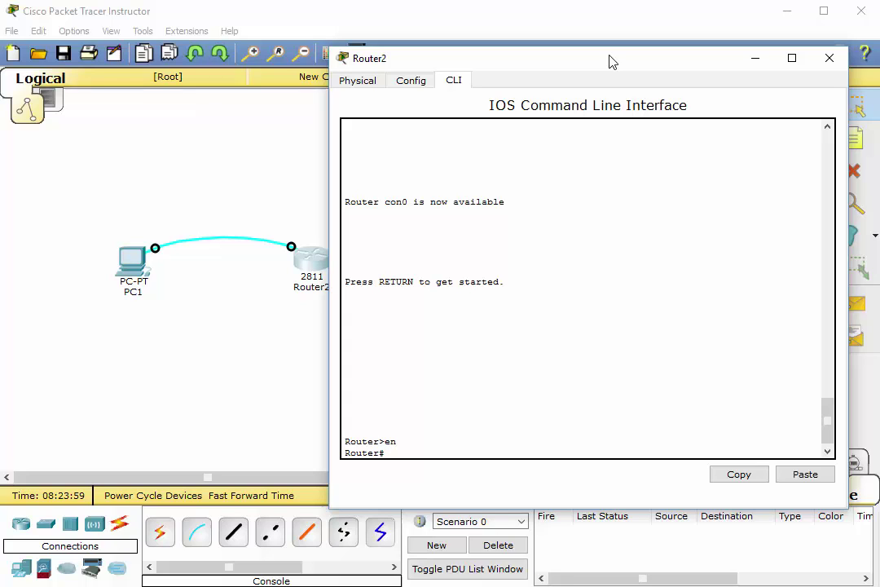
Enter global configuration with conf t, then exit back to the Router# prompt.
{"action": "type", "text": "conf t"}
{"action": "key", "text": "Return"}
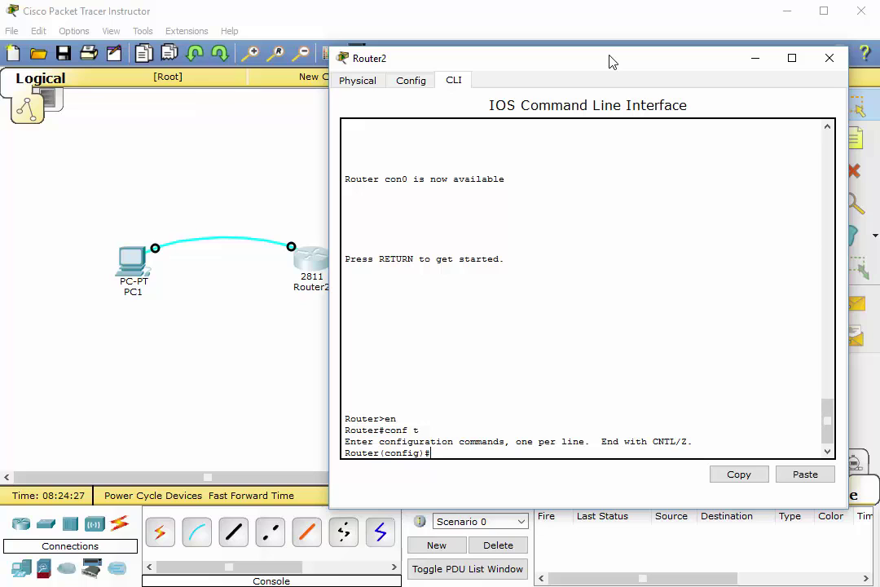
{"action": "type", "text": "exit"}
{"action": "key", "text": "Return"}
{"action": "key", "text": "Return"}
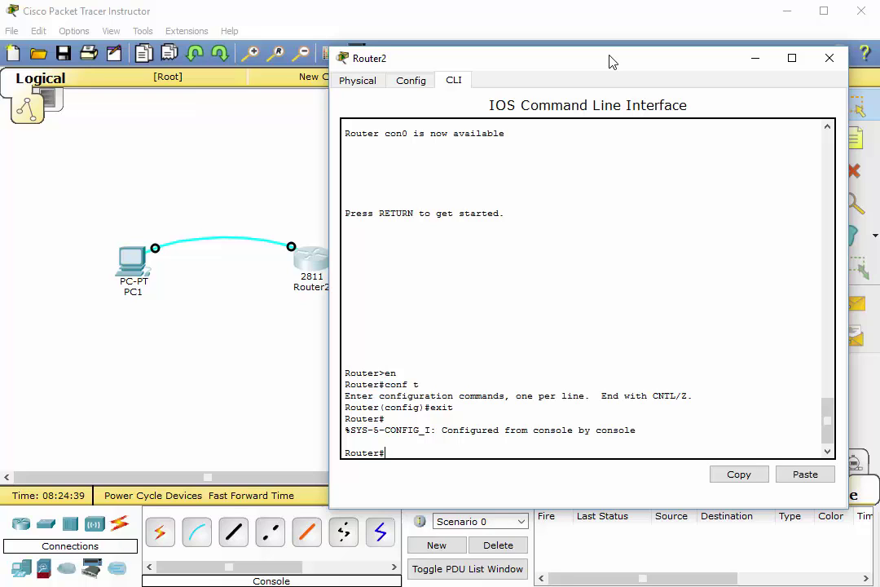
Tab-complete sh to show and en to enable, erase both, then add empty Router# prompts.
{"action": "type", "text": "sh"}
{"action": "key", "text": "Tab"}
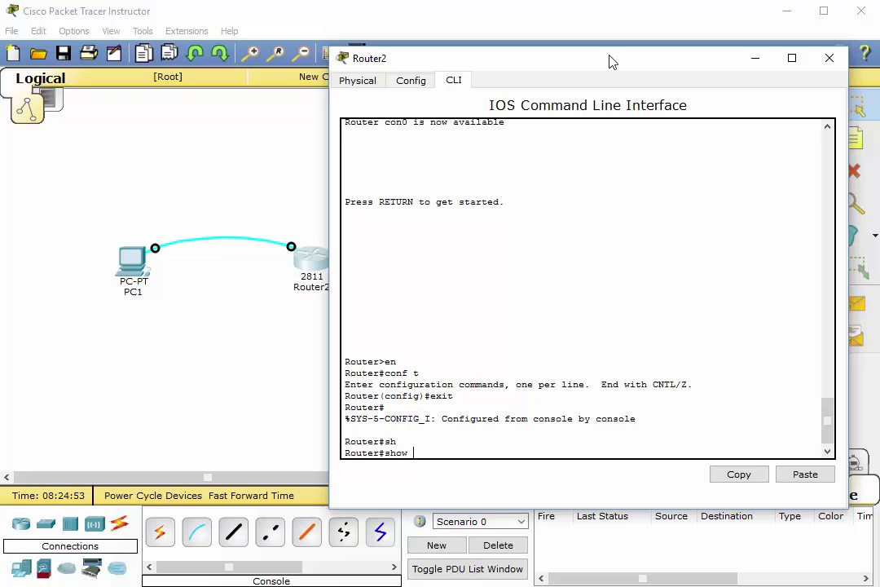
{"action": "key", "text": "BackSpace"}
{"action": "key", "text": "BackSpace"}
{"action": "key", "text": "BackSpace"}
{"action": "key", "text": "BackSpace"}
{"action": "key", "text": "BackSpace"}
{"action": "type", "text": "en"}
{"action": "key", "text": "Tab"}
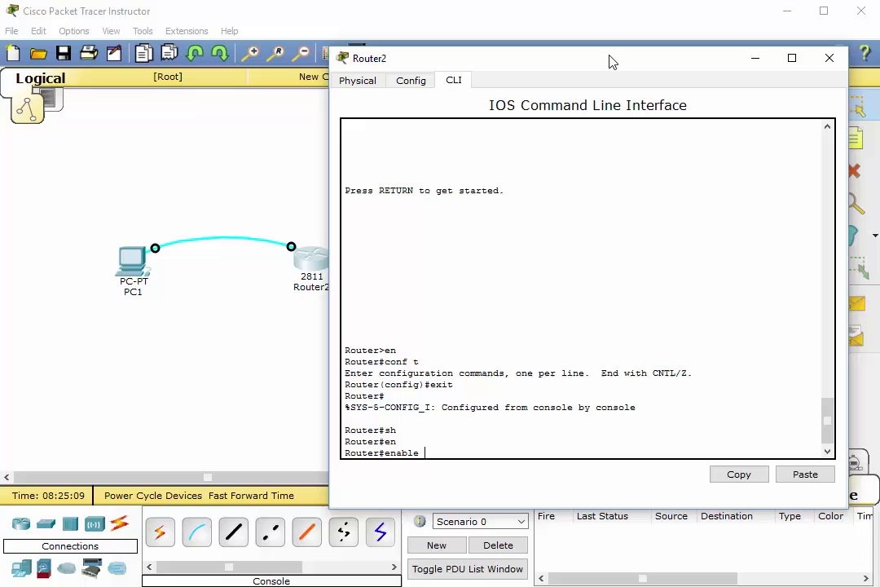
{"action": "key", "text": "BackSpace"}
{"action": "key", "text": "BackSpace"}
{"action": "key", "text": "BackSpace"}
{"action": "key", "text": "BackSpace"}
{"action": "key", "text": "BackSpace"}
{"action": "key", "text": "BackSpace"}
{"action": "key", "text": "BackSpace"}
{"action": "key", "text": "Return"}
{"action": "key", "text": "Return"}
{"action": "key", "text": "Return"}
{"action": "key", "text": "Return"}
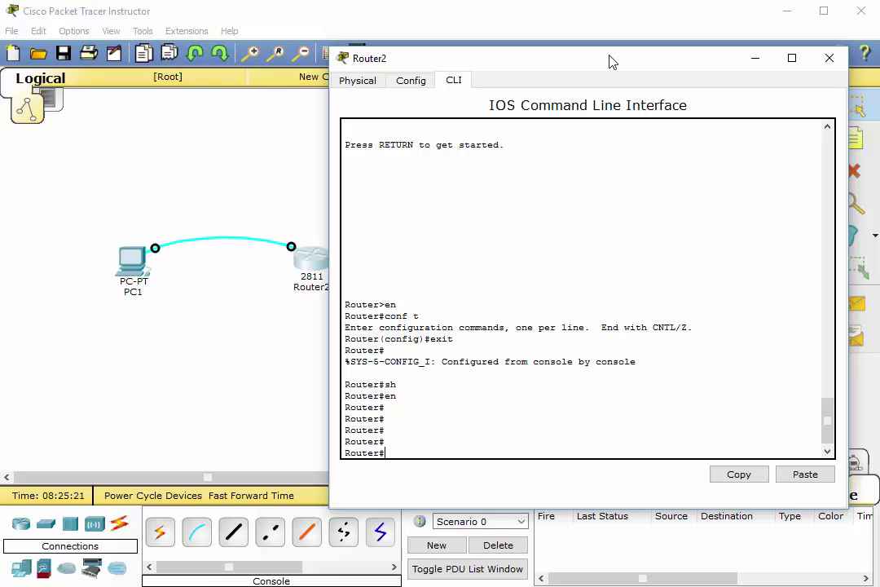
List every privileged EXEC command with ?, paging past --More-- to the end, then add blank prompts.
{"action": "type", "text": "?"}
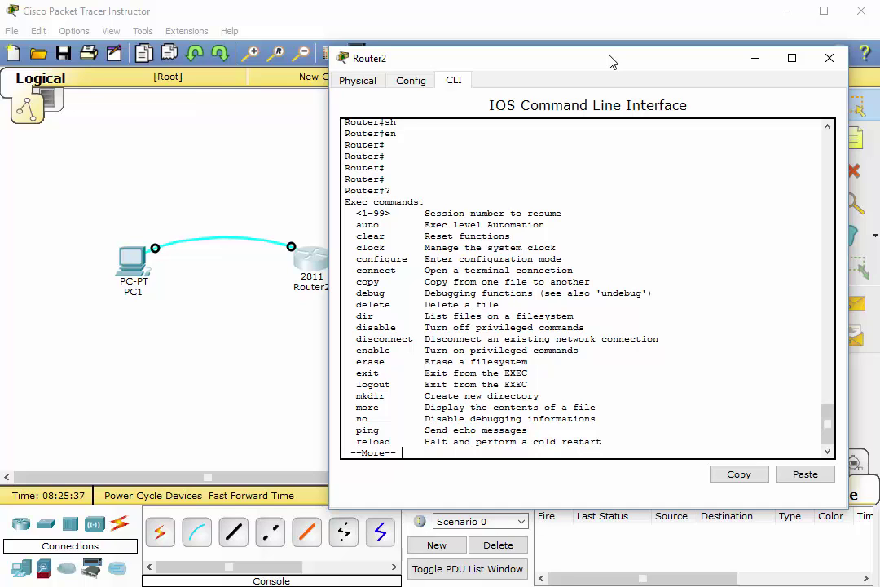
{"action": "key", "text": "Return"}
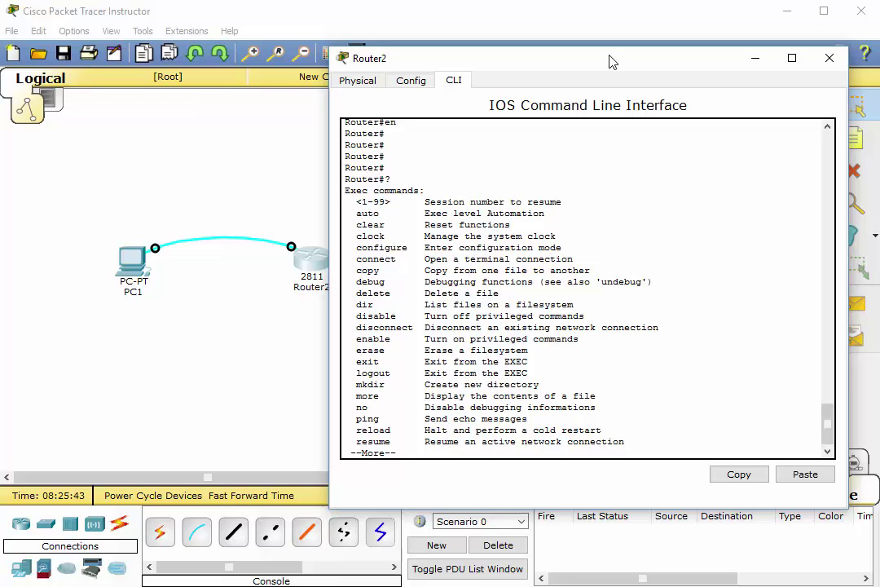
{"action": "key", "text": "Return"}
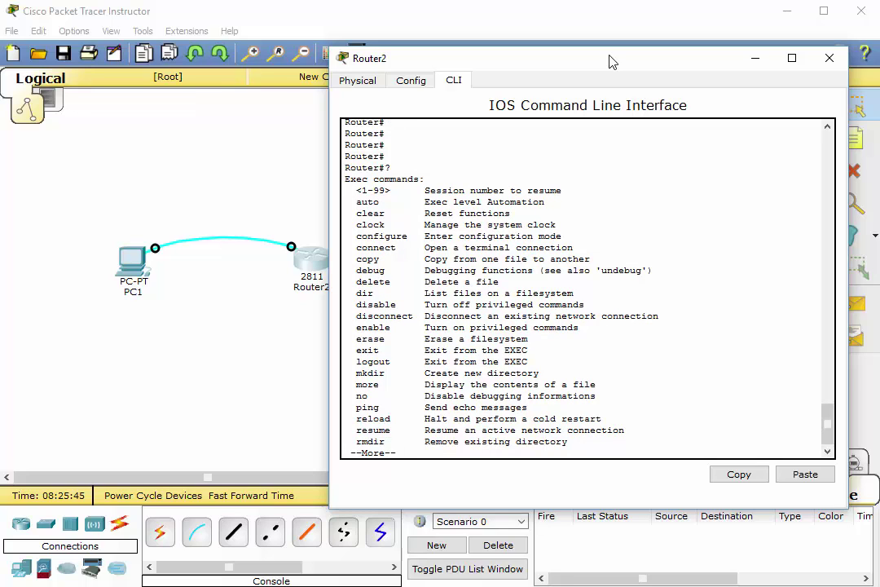
{"action": "key", "text": "space"}
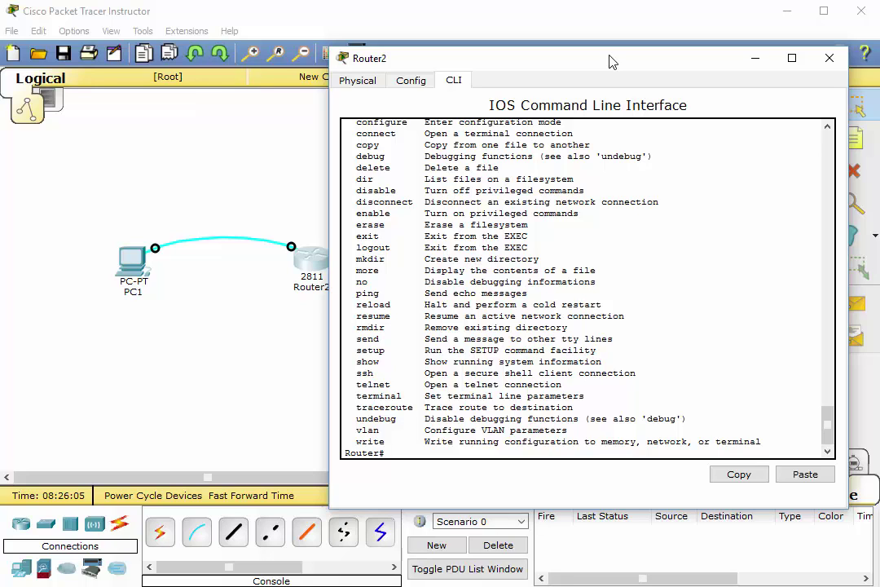
{"action": "key", "text": "Return"}
{"action": "key", "text": "Return"}
{"action": "key", "text": "Return"}
{"action": "key", "text": "Return"}
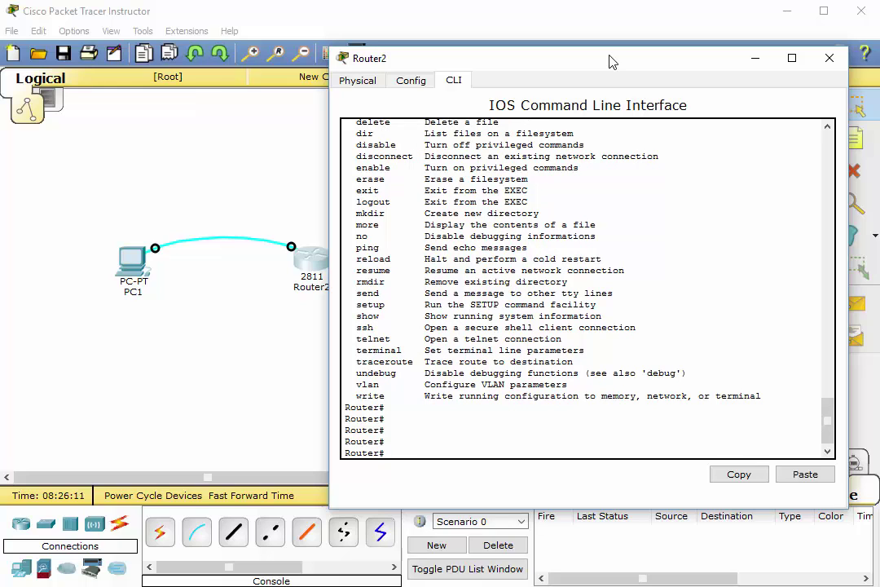
Show context help for c? and cl?, then Tab-complete clo into clock.
{"action": "type", "text": "c"}
{"action": "type", "text": "?"}
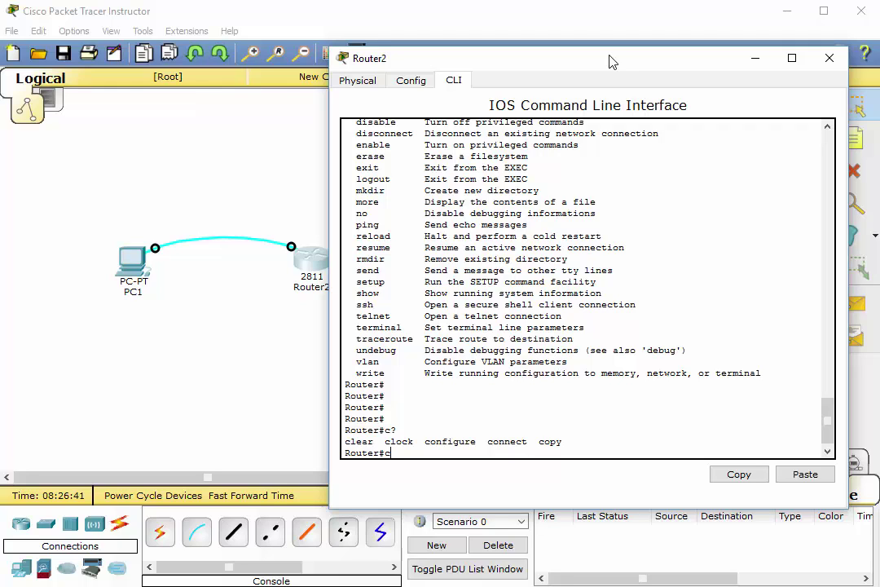
{"action": "type", "text": "l"}
{"action": "type", "text": "?"}
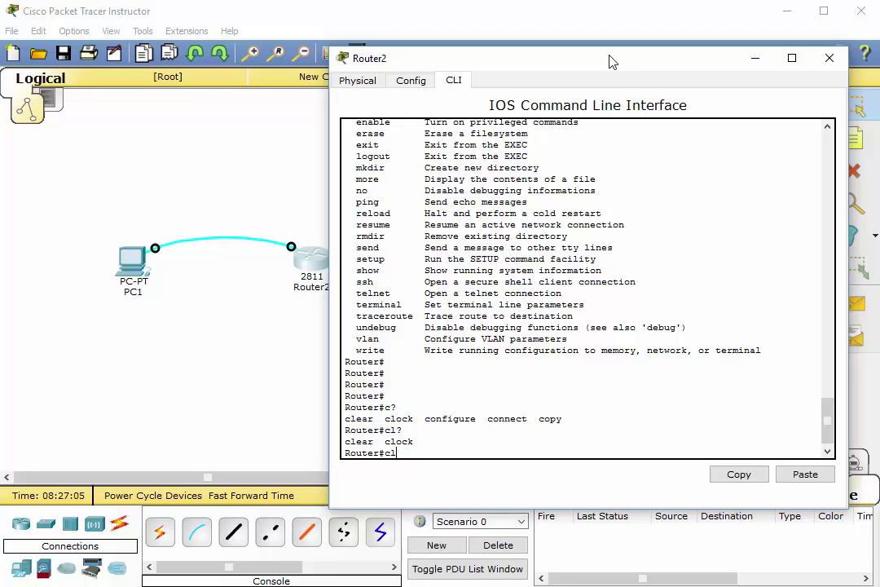
{"action": "key", "text": "Tab"}
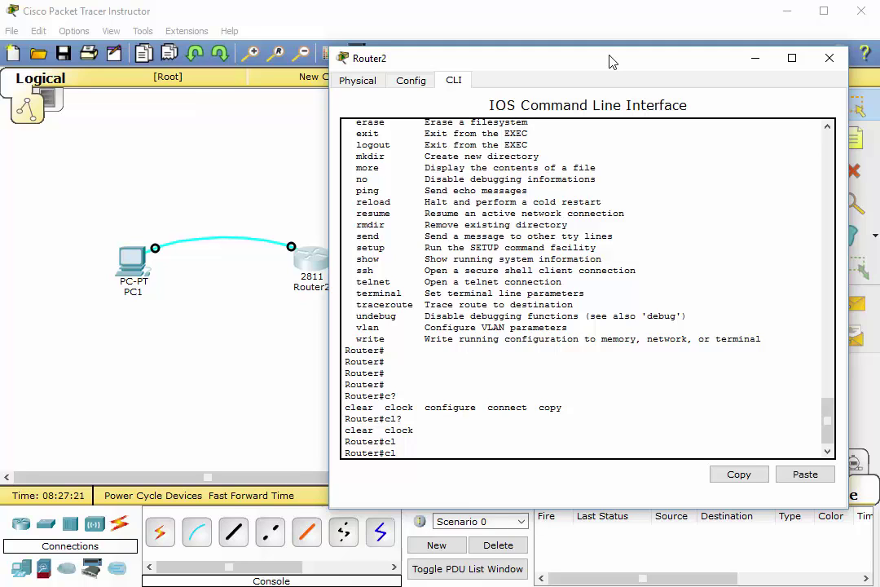
{"action": "type", "text": "o"}
{"action": "key", "text": "Tab"}
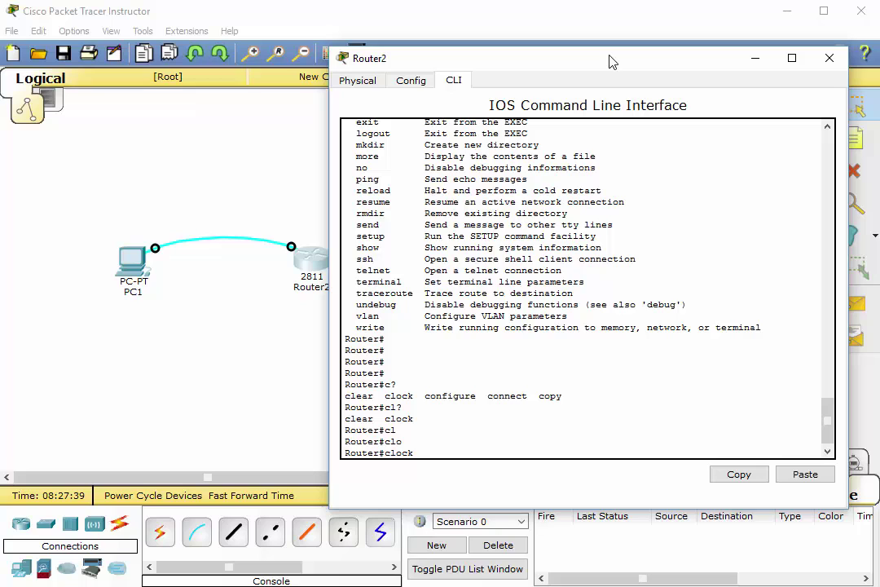
Build 'clock set 21:59:00 29 April 2016' using ? help at each argument, then run it.
{"action": "type", "text": "?"}
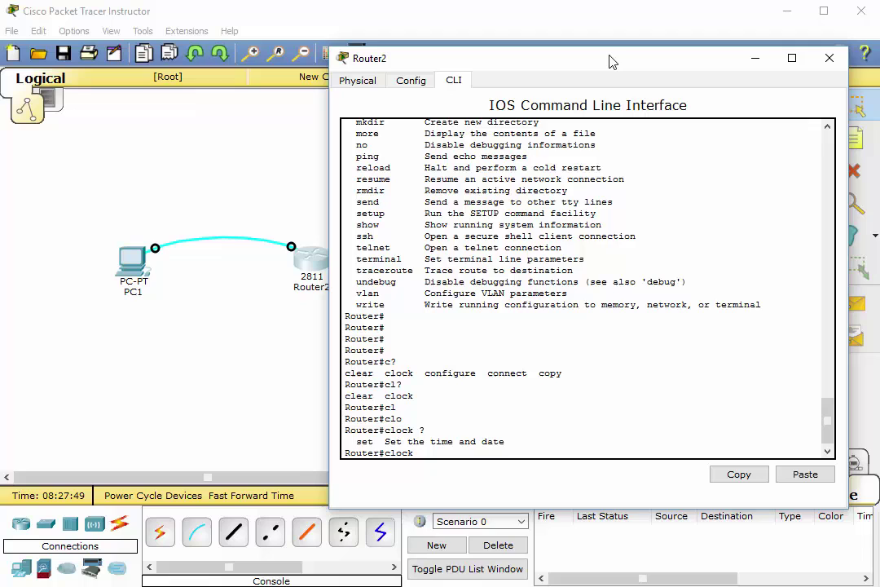
{"action": "type", "text": "set ?"}
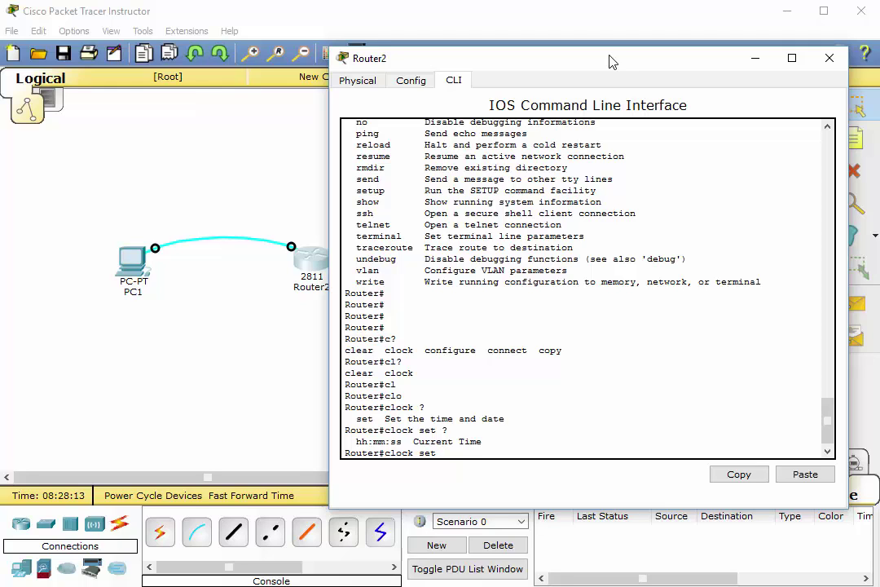
{"action": "type", "text": "21:"}
{"action": "type", "text": "59:00 ?"}
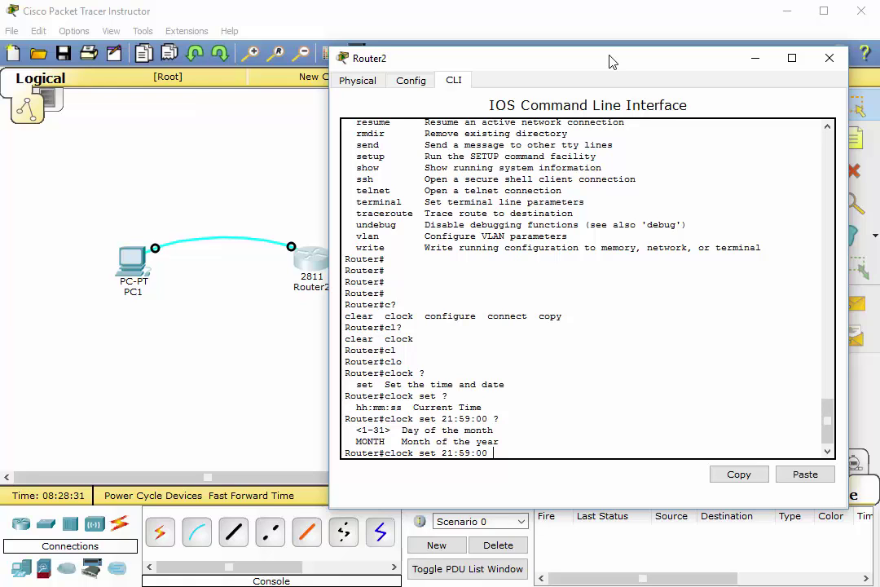
{"action": "type", "text": "29 ?"}
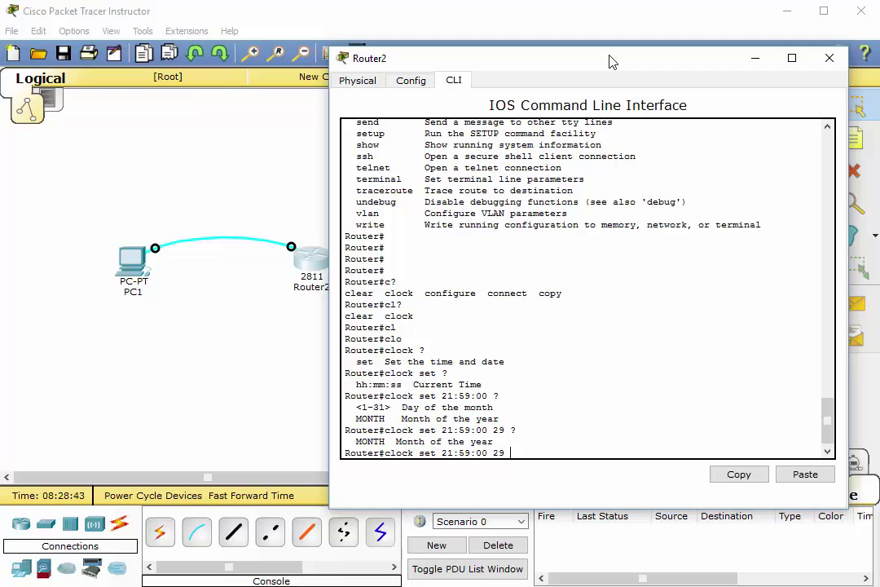
{"action": "type", "text": "April ?"}
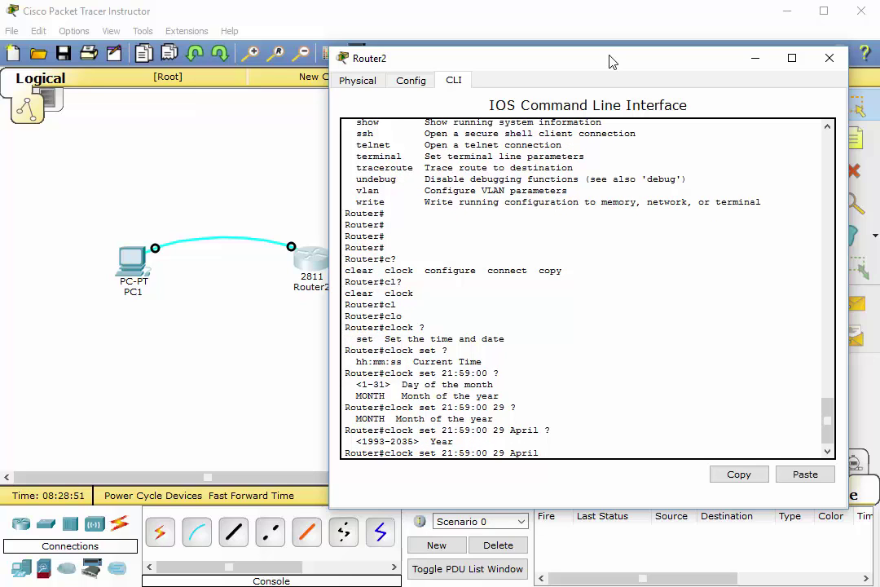
{"action": "type", "text": "2016 ?"}
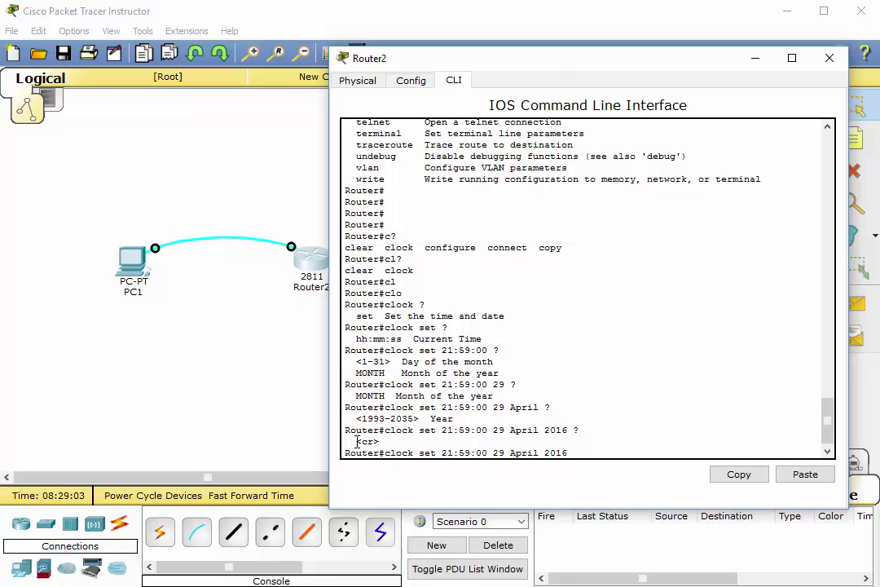
{"action": "left_click_drag", "start_coordinate": [357, 441], "coordinate": [379, 441]}
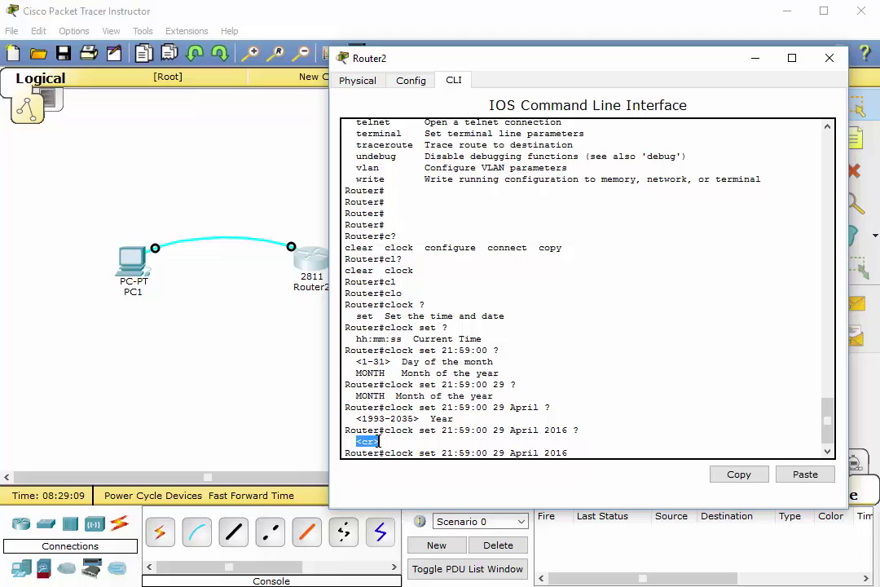
{"action": "left_click", "coordinate": [375, 441]}
{"action": "key", "text": "Return"}
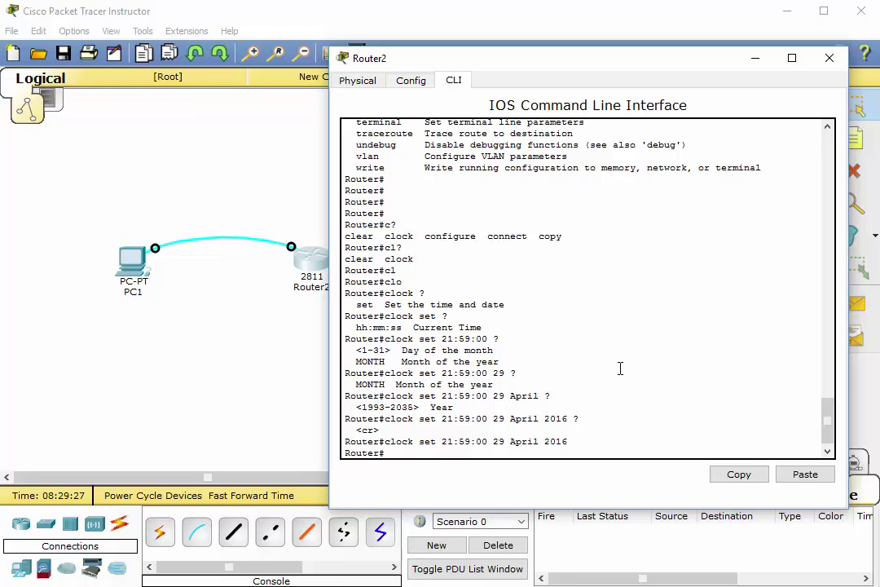
Complete sh into show and list all show subcommands with ?, paging through to the end.
{"action": "type", "text": "show clock"}
{"action": "key", "text": "BackSpace"}
{"action": "key", "text": "BackSpace"}
{"action": "key", "text": "BackSpace"}
{"action": "key", "text": "BackSpace"}
{"action": "key", "text": "BackSpace"}
{"action": "key", "text": "BackSpace"}
{"action": "key", "text": "BackSpace"}
{"action": "key", "text": "BackSpace"}
{"action": "key", "text": "Tab"}
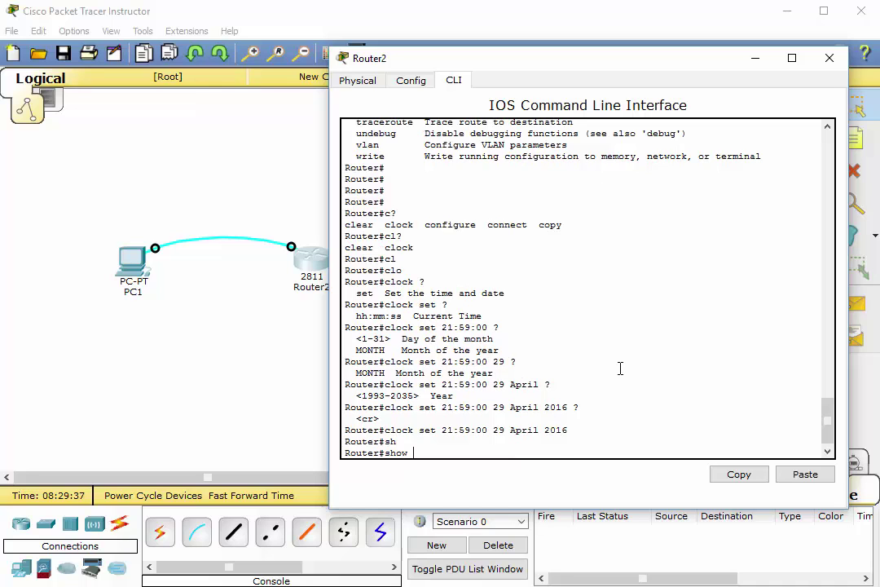
{"action": "type", "text": "?"}
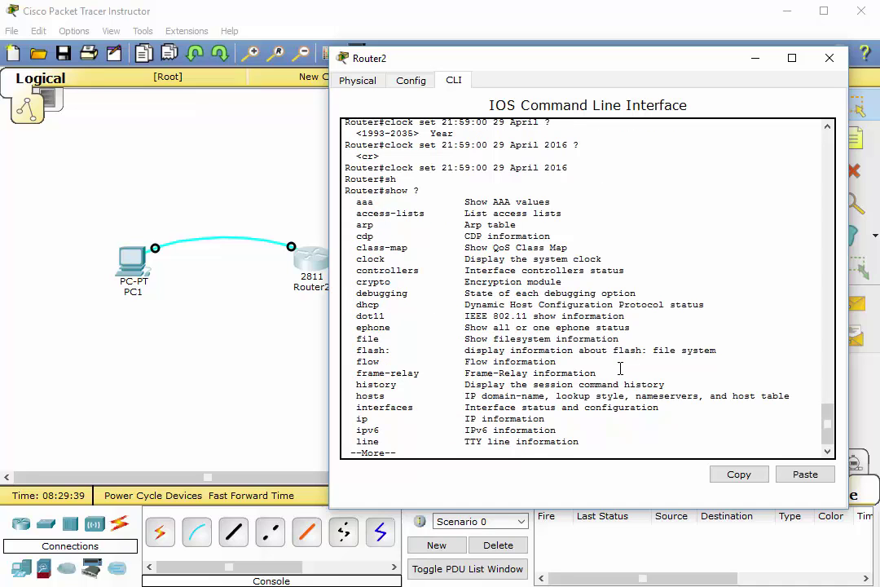
{"action": "double_click", "coordinate": [359, 259]}
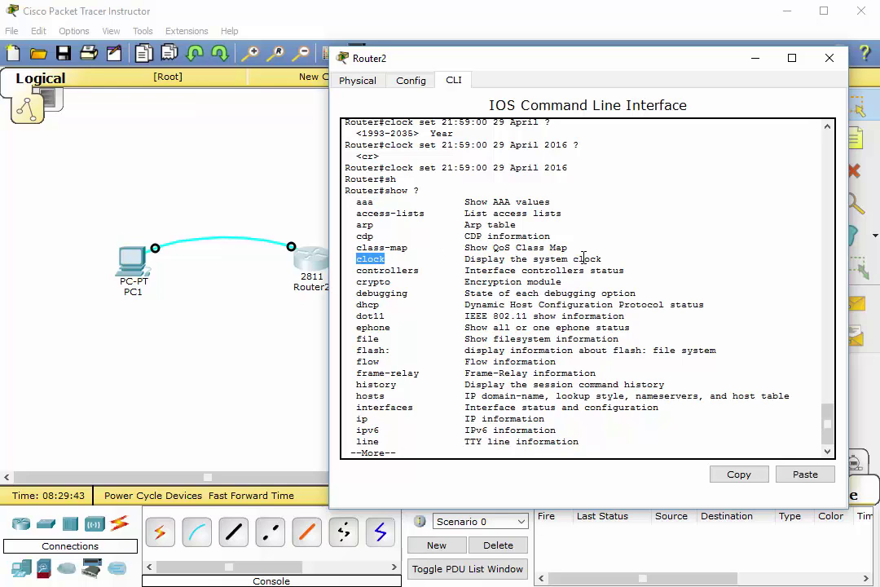
{"action": "left_click_drag", "start_coordinate": [602, 259], "coordinate": [464, 259]}
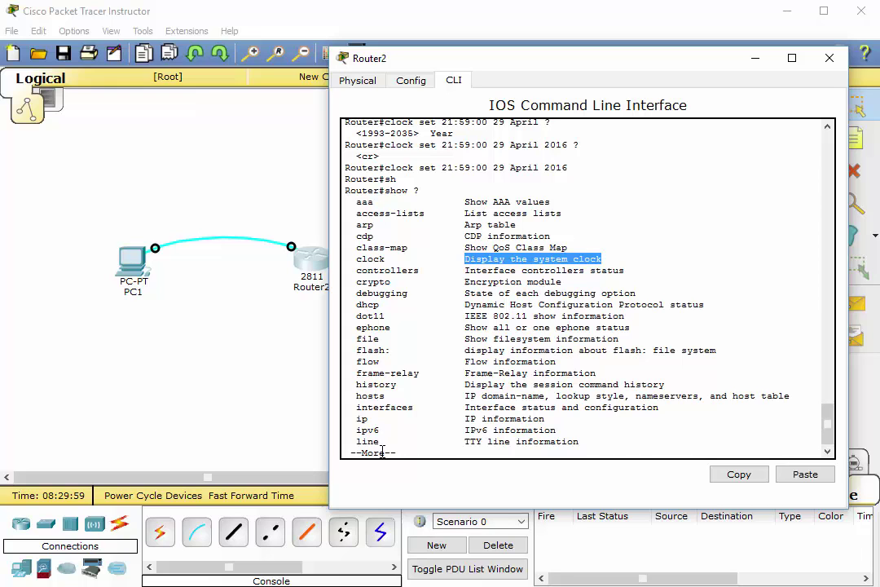
{"action": "key", "text": "space"}
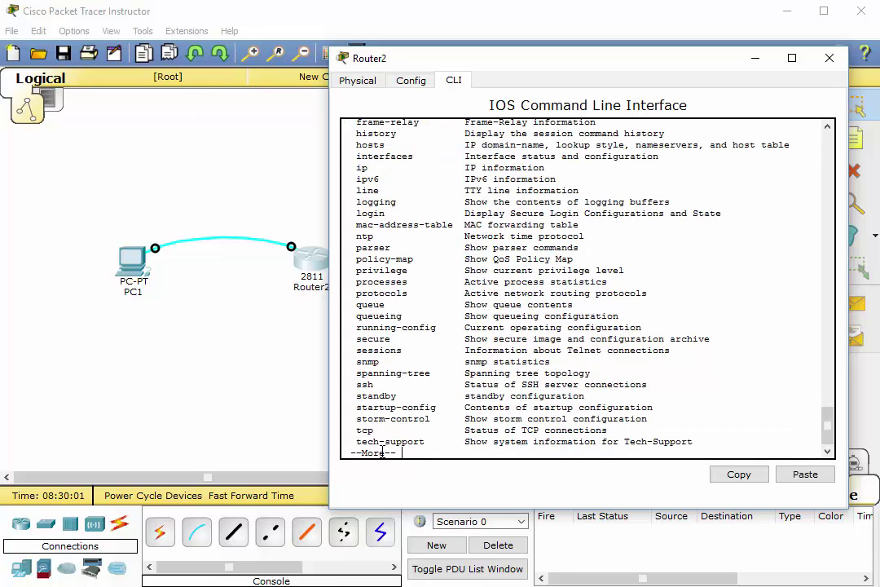
{"action": "key", "text": "space"}
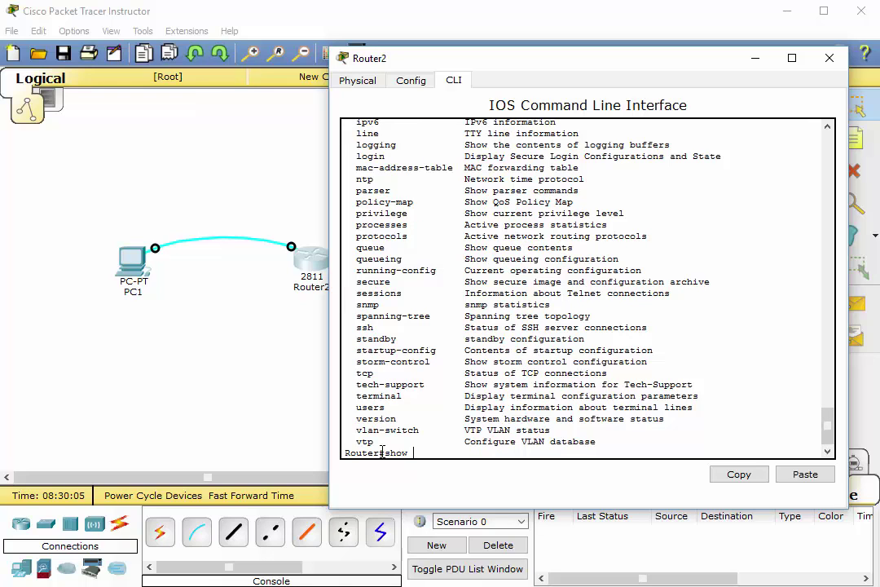
Run show clock, which reports 21:59:54.625 UTC Fri Apr 29 2016.
{"action": "type", "text": "clo"}
{"action": "key", "text": "Tab"}
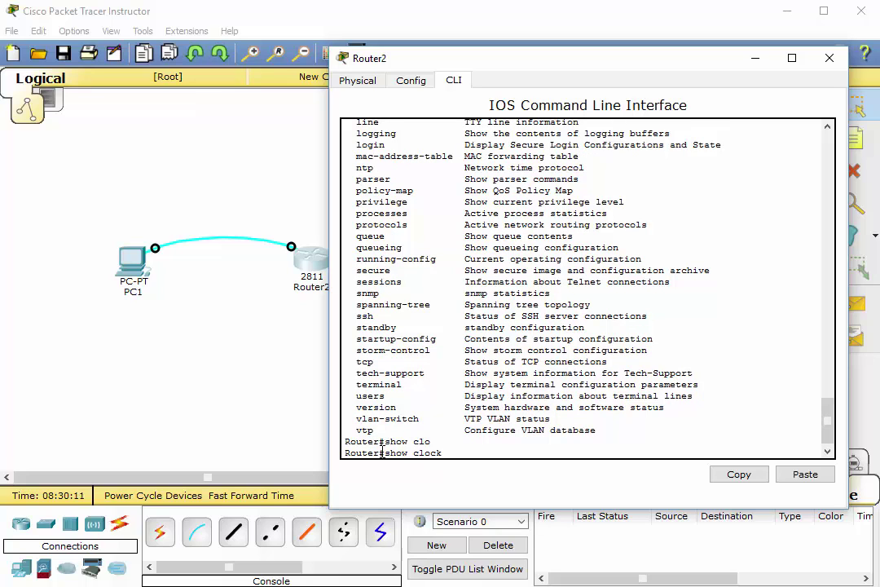
{"action": "type", "text": "?"}
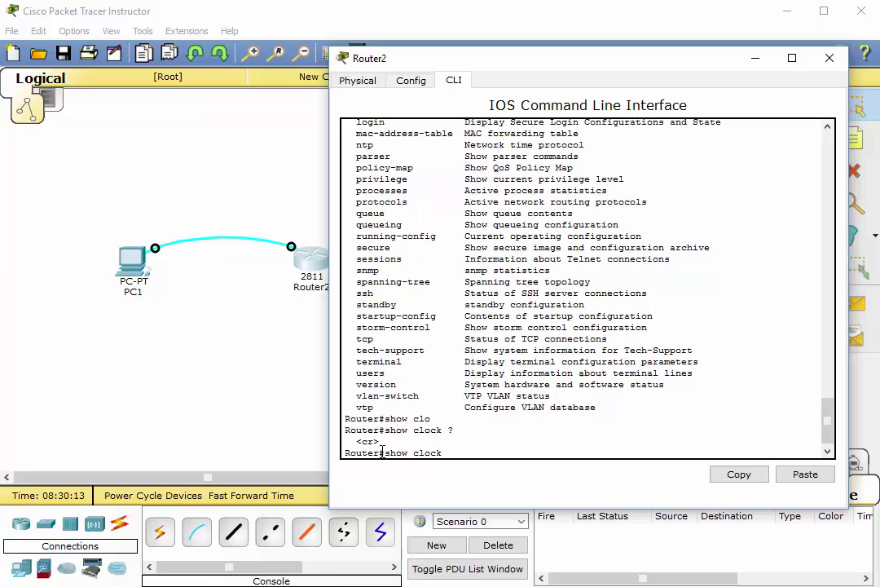
{"action": "key", "text": "Return"}
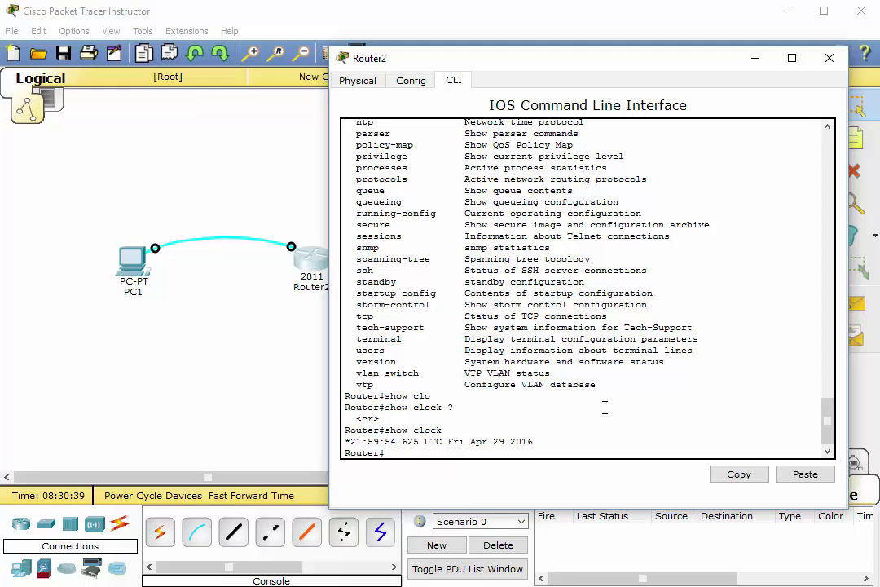
Enter conf t, then exit twice to end the session, restarting at the Router> prompt.
{"action": "type", "text": "conf t"}
{"action": "key", "text": "Return"}
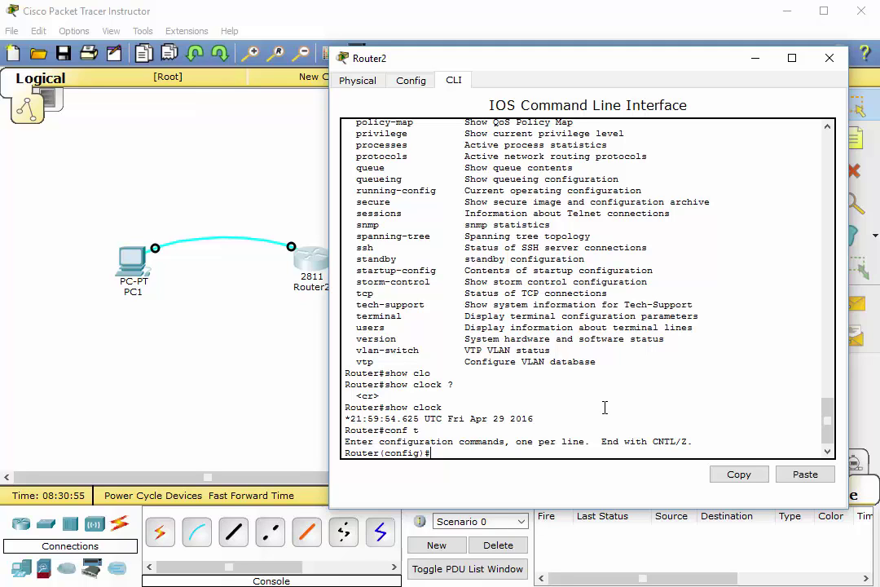
{"action": "type", "text": "exit"}
{"action": "key", "text": "Return"}
{"action": "key", "text": "Return"}
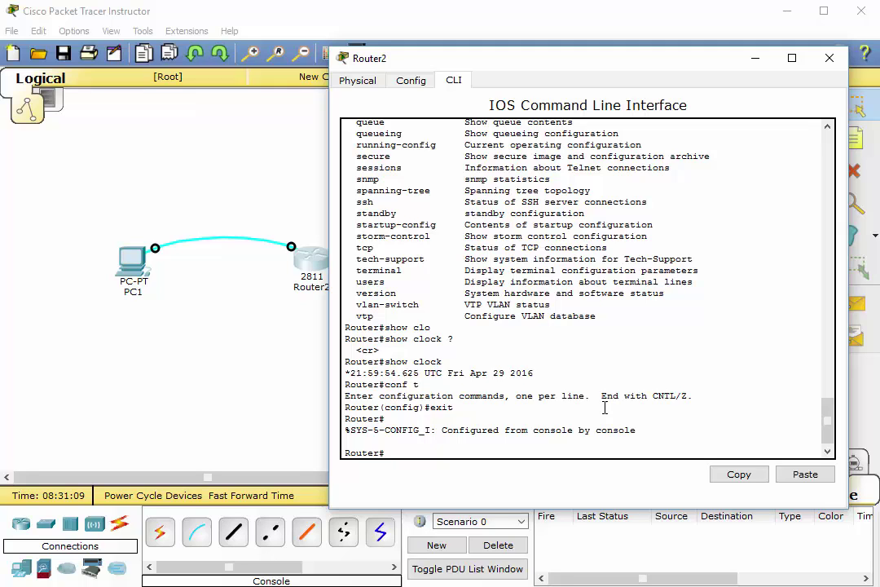
{"action": "type", "text": "exit"}
{"action": "key", "text": "Return"}
{"action": "key", "text": "Return"}
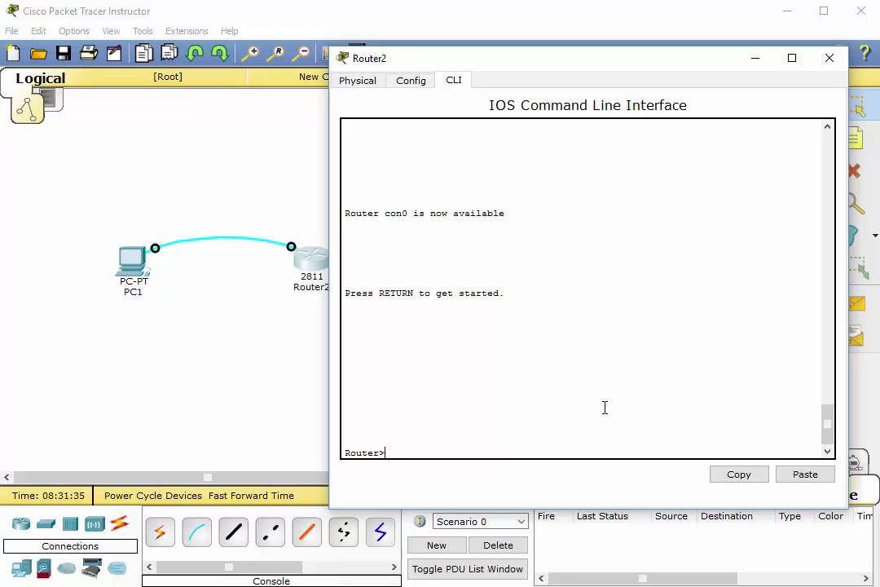
Re-enter privileged and global configuration modes, list the configure commands with ?, then exit.
{"action": "type", "text": "en"}
{"action": "key", "text": "Return"}
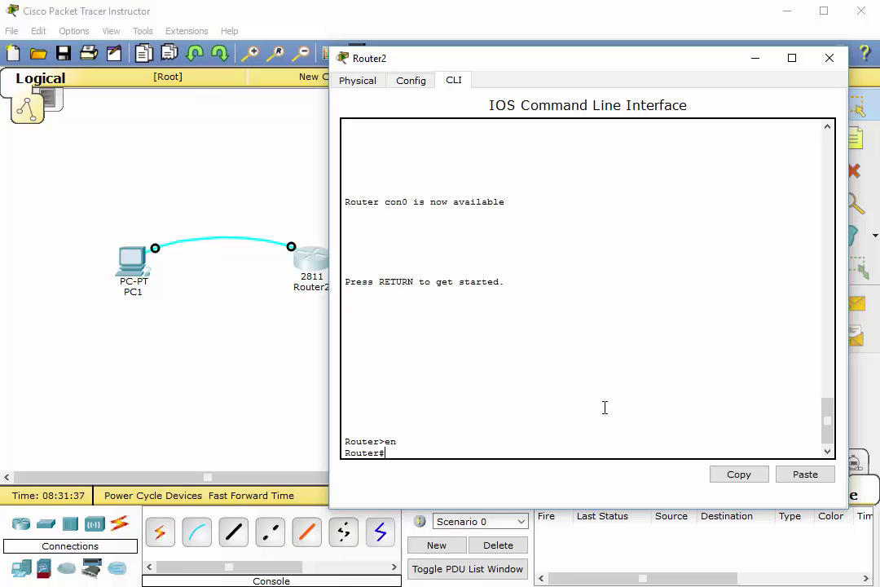
{"action": "type", "text": "conf t"}
{"action": "key", "text": "Return"}
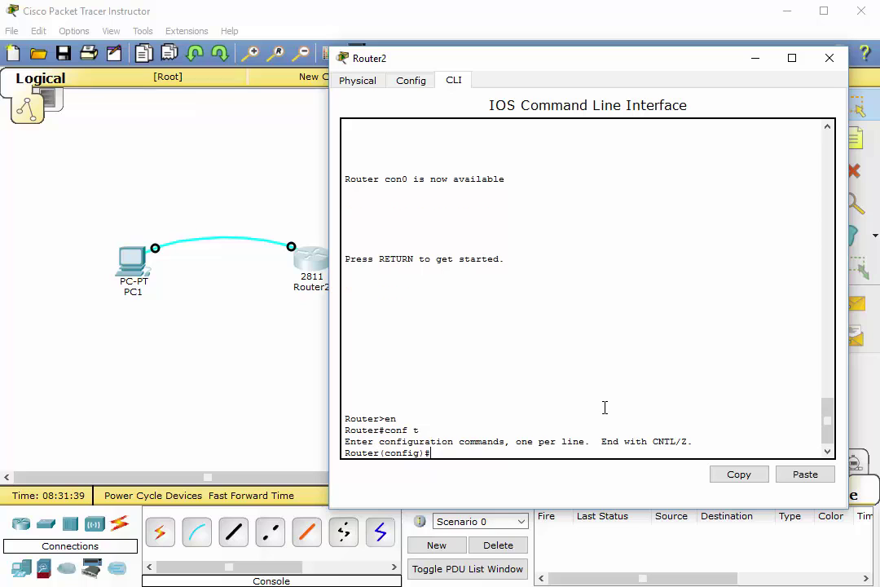
{"action": "type", "text": "dis"}
{"action": "key", "text": "BackSpace"}
{"action": "key", "text": "BackSpace"}
{"action": "key", "text": "BackSpace"}
{"action": "type", "text": "?"}
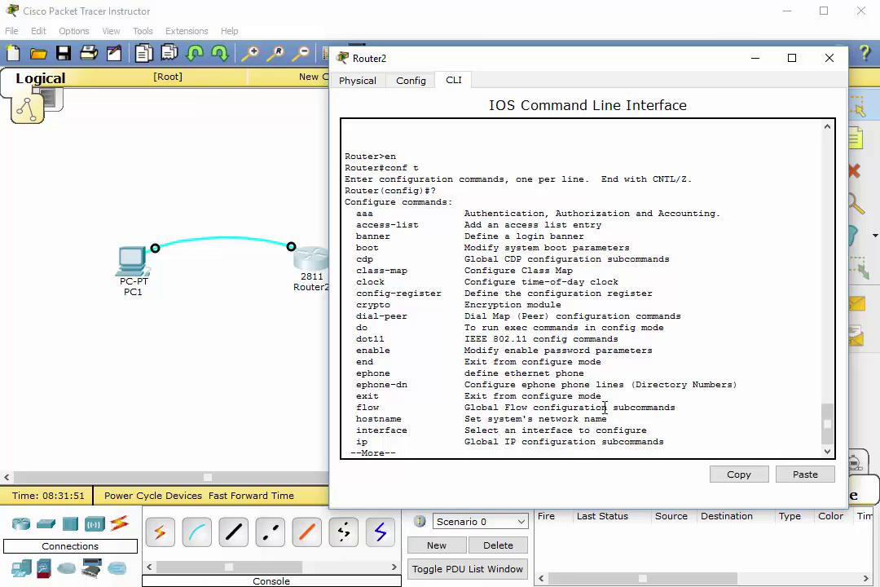
{"action": "key", "text": "space"}
{"action": "key", "text": "space"}
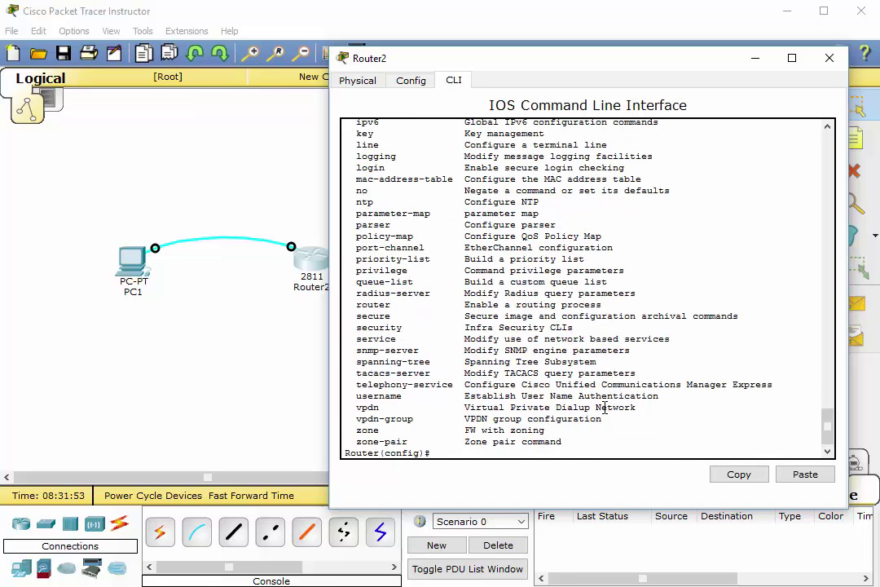
{"action": "type", "text": "exit"}
{"action": "key", "text": "Return"}
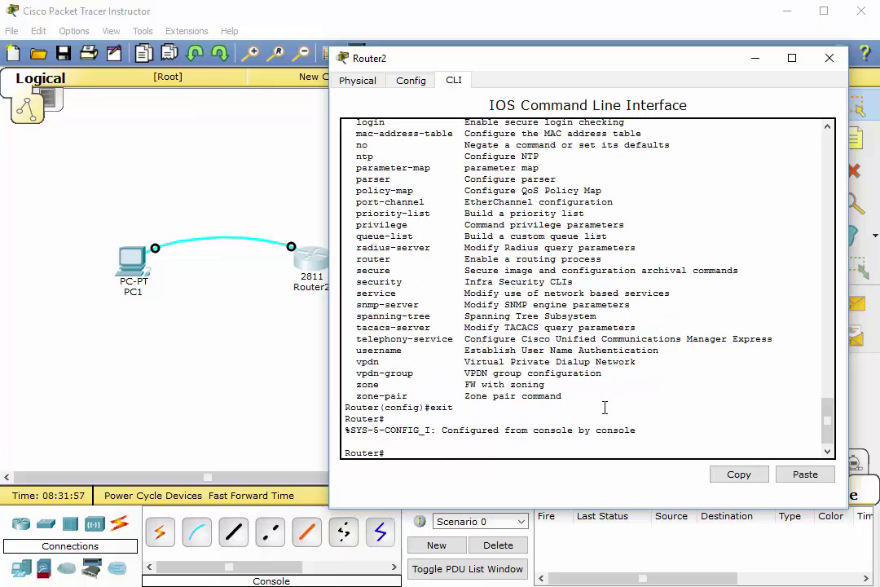
List the exec commands with ?, then Tab-complete and run disable to return to Router>.
{"action": "type", "text": "?"}
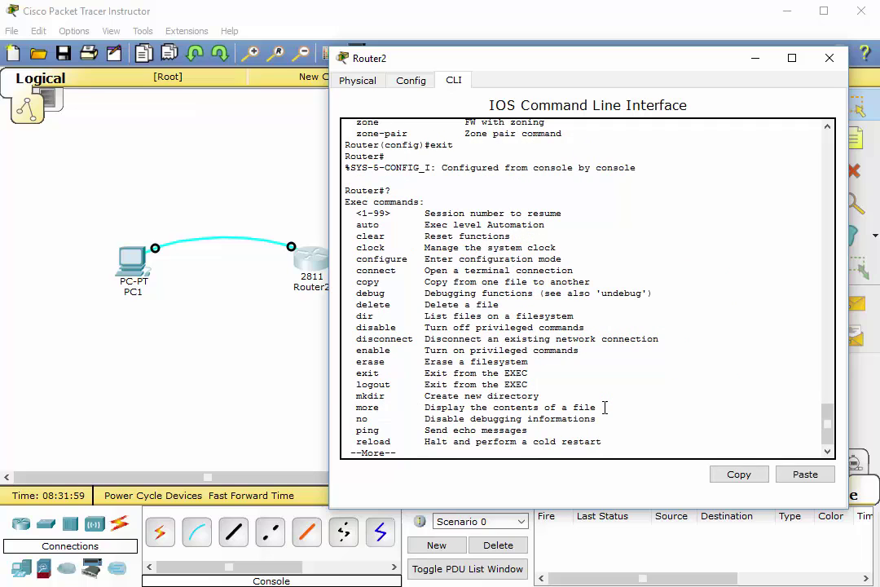
{"action": "left_click_drag", "start_coordinate": [356, 328], "coordinate": [592, 327]}
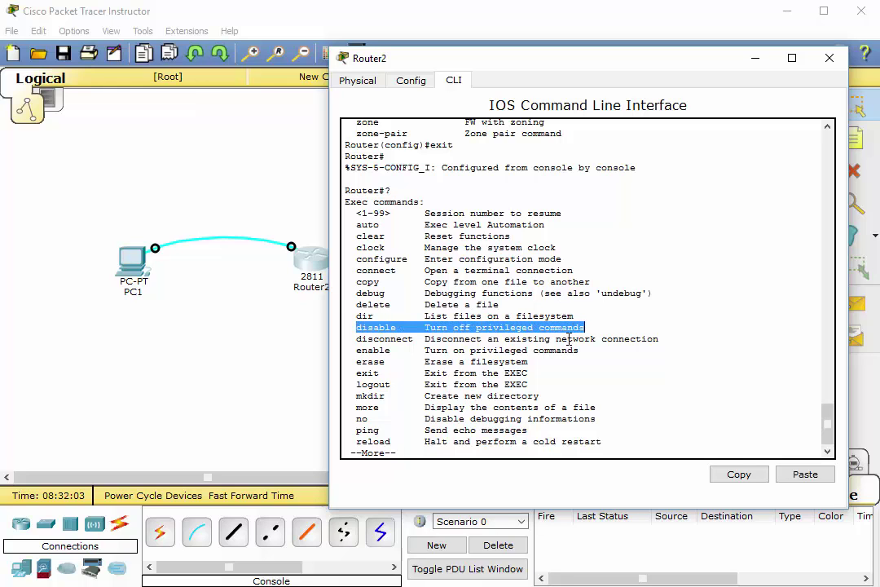
{"action": "left_click", "coordinate": [460, 415]}
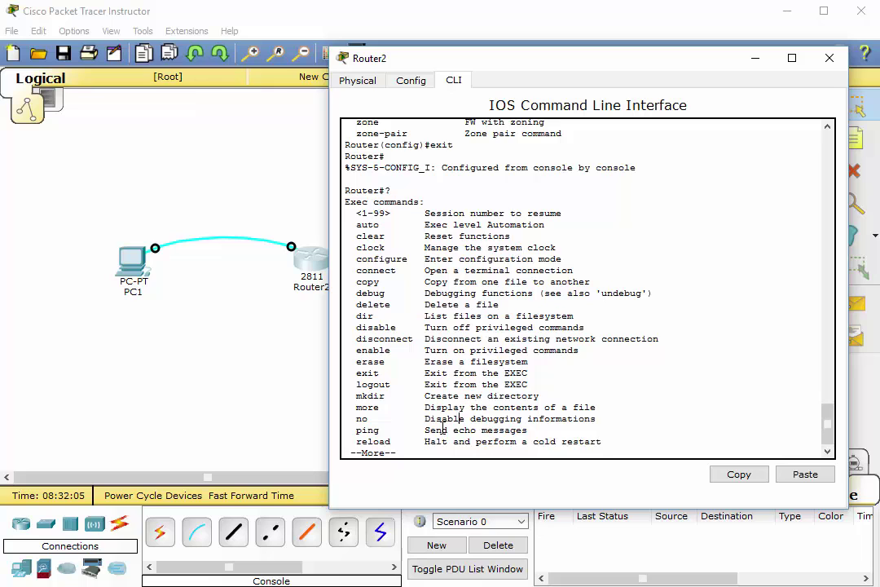
{"action": "key", "text": "space"}
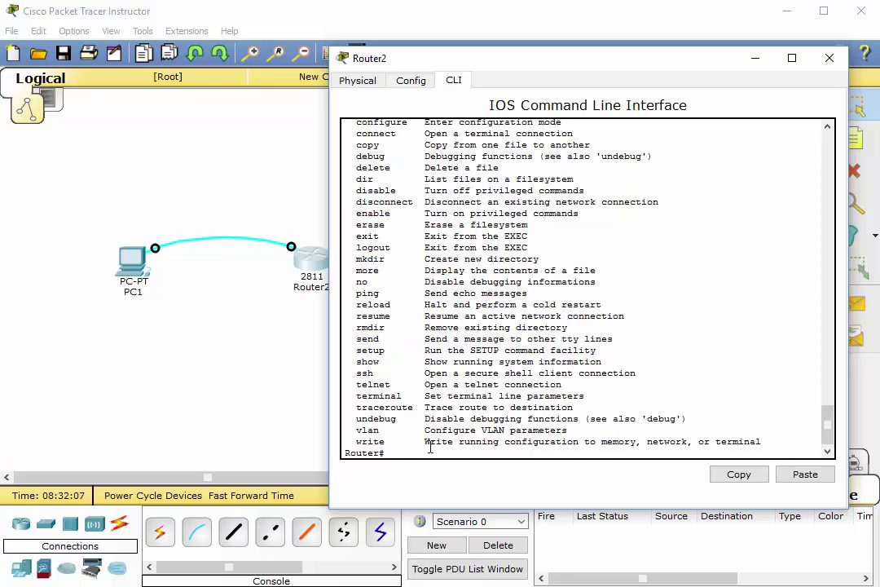
{"action": "type", "text": "disa"}
{"action": "key", "text": "Tab"}
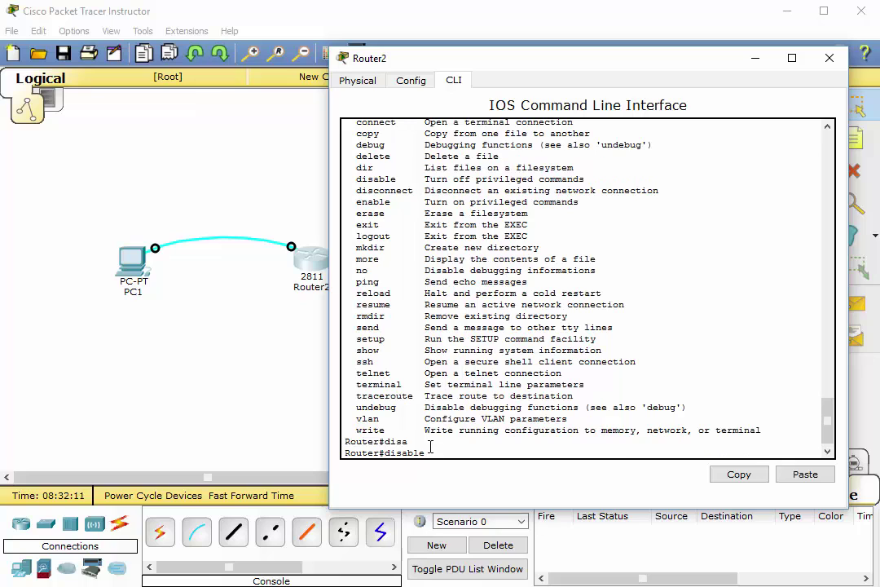
{"action": "key", "text": "Return"}
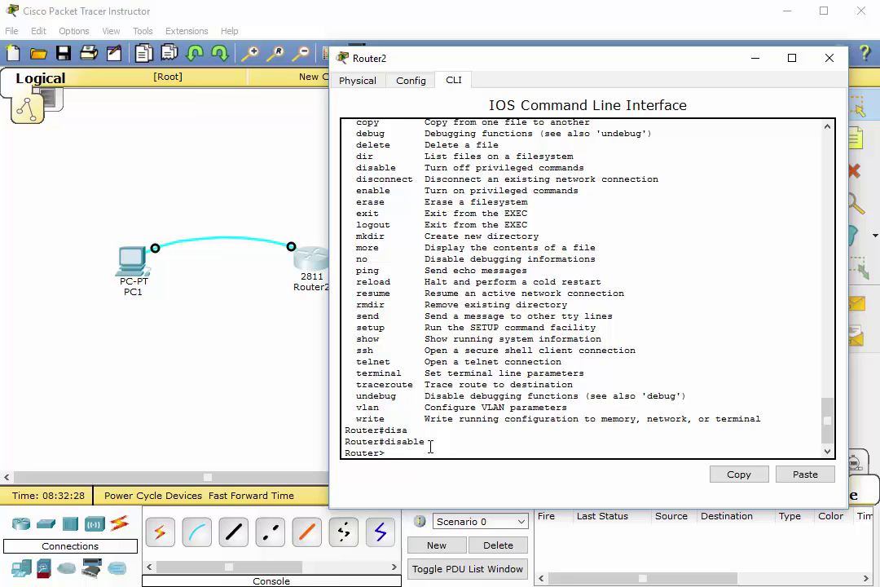
Return to privileged mode with en, then start setup and decline it with n.
{"action": "type", "text": "enable"}
{"action": "key", "text": "Return"}
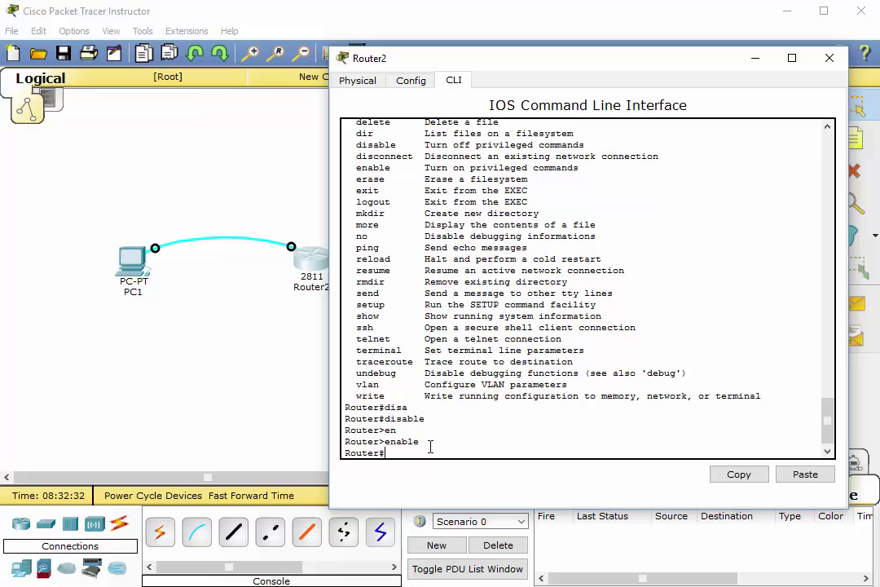
{"action": "type", "text": "setup"}
{"action": "key", "text": "Return"}
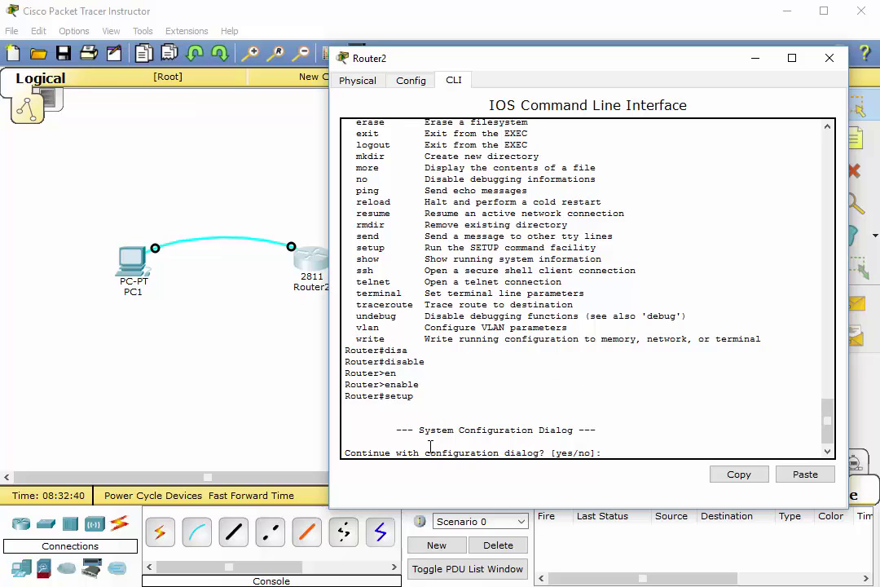
{"action": "type", "text": "n"}
{"action": "key", "text": "Return"}
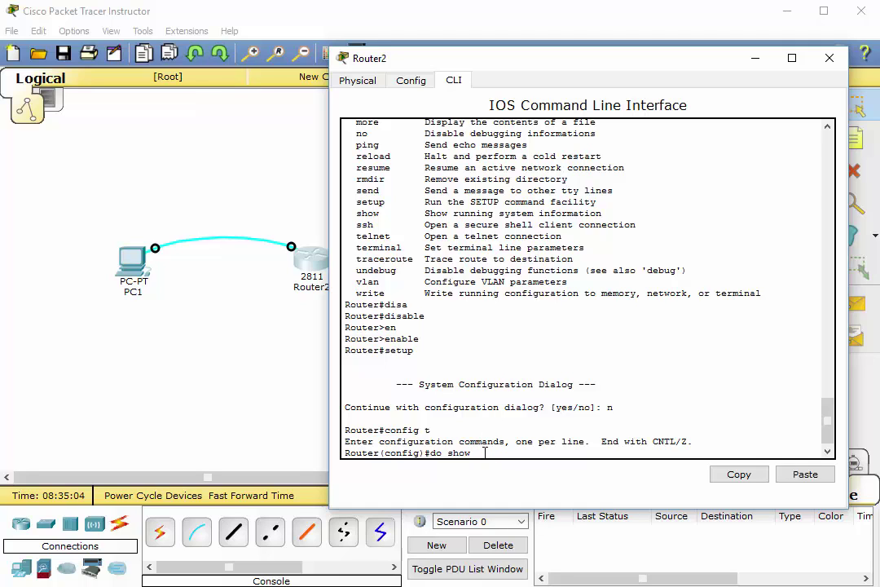
Run do show from configuration mode, exit to Router#, and browse the command history with Up/Down.
{"action": "key", "text": "Return"}
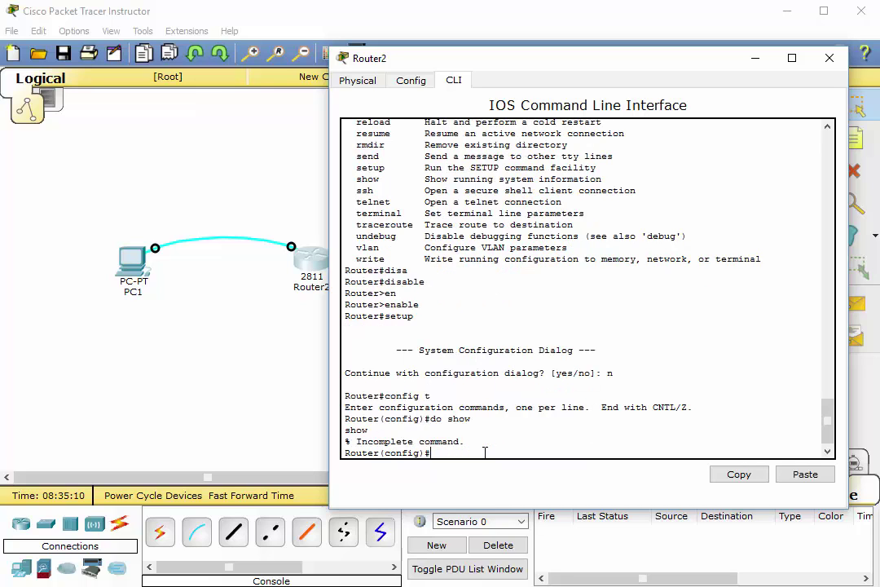
{"action": "key", "text": "Return"}
{"action": "type", "text": "exit"}
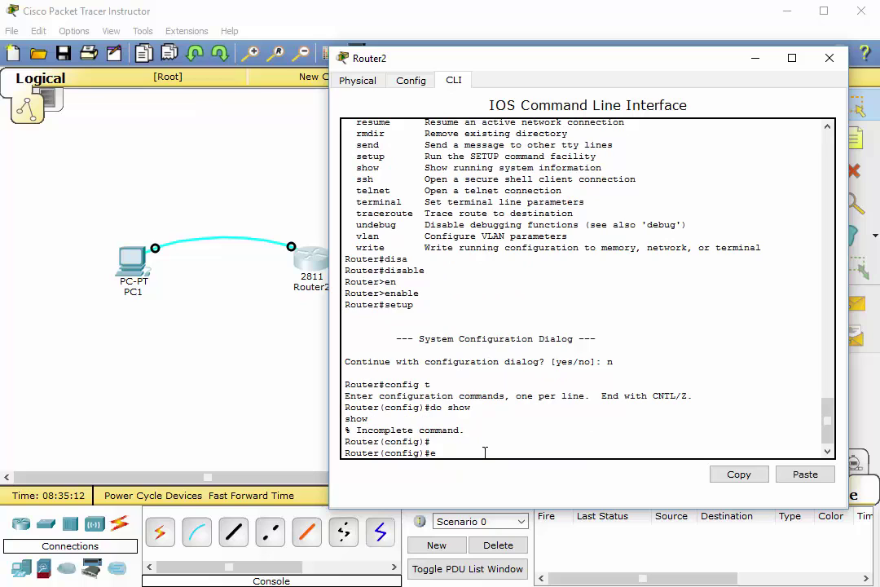
{"action": "key", "text": "Return"}
{"action": "key", "text": "Return"}
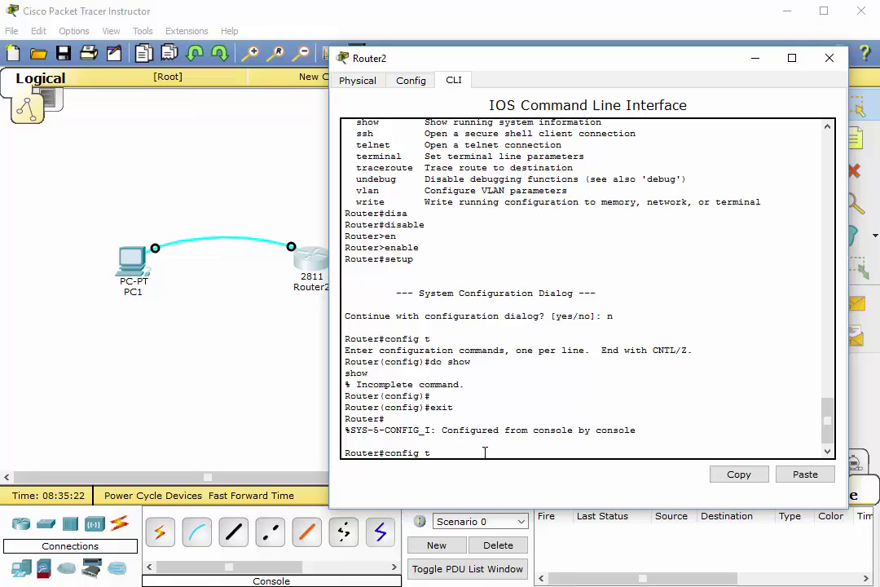
{"action": "key", "text": "Up"}
{"action": "key", "text": "Up"}
{"action": "key", "text": "Up"}
{"action": "key", "text": "Down"}
{"action": "key", "text": "Down"}
{"action": "key", "text": "Down"}
{"action": "key", "text": "Up"}
{"action": "key", "text": "Up"}
{"action": "key", "text": "Up"}
{"action": "key", "text": "Down"}
{"action": "key", "text": "Down"}
{"action": "key", "text": "Down"}
Erase the partial 'terminal' entry and list all Exec commands with ? help.
{"action": "type", "text": "erminal"}
{"action": "key", "text": "BackSpace"}
{"action": "key", "text": "BackSpace"}
{"action": "key", "text": "BackSpace"}
{"action": "key", "text": "BackSpace"}
{"action": "key", "text": "BackSpace"}
{"action": "key", "text": "BackSpace"}
{"action": "key", "text": "BackSpace"}
{"action": "key", "text": "BackSpace"}
{"action": "type", "text": "?"}
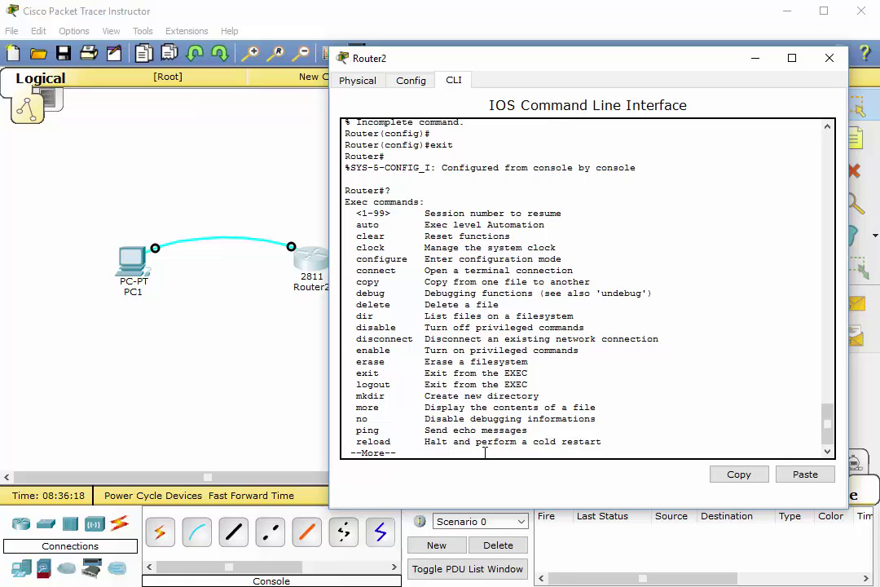
{"action": "key", "text": "space"}
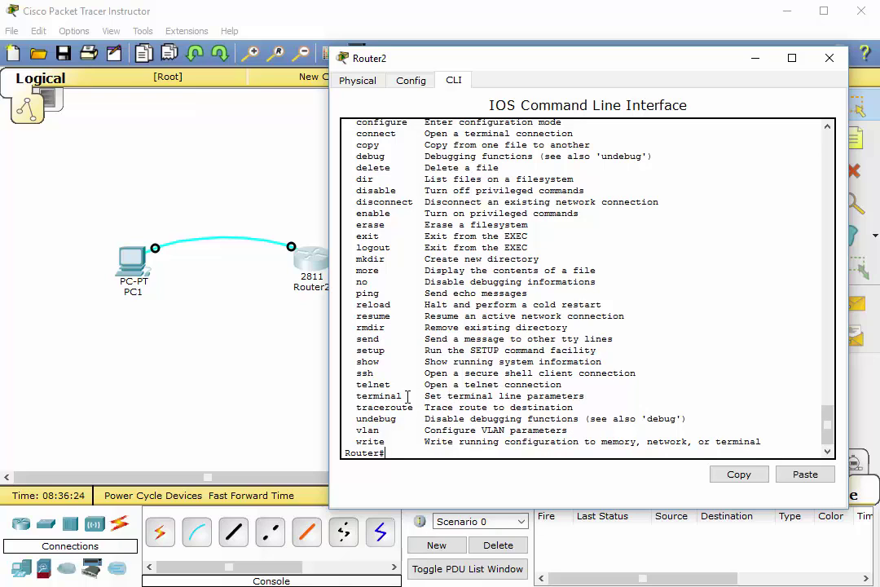
Explore 'terminal history size' options with ?, then set the history size to 25.
{"action": "type", "text": "terminal ?"}
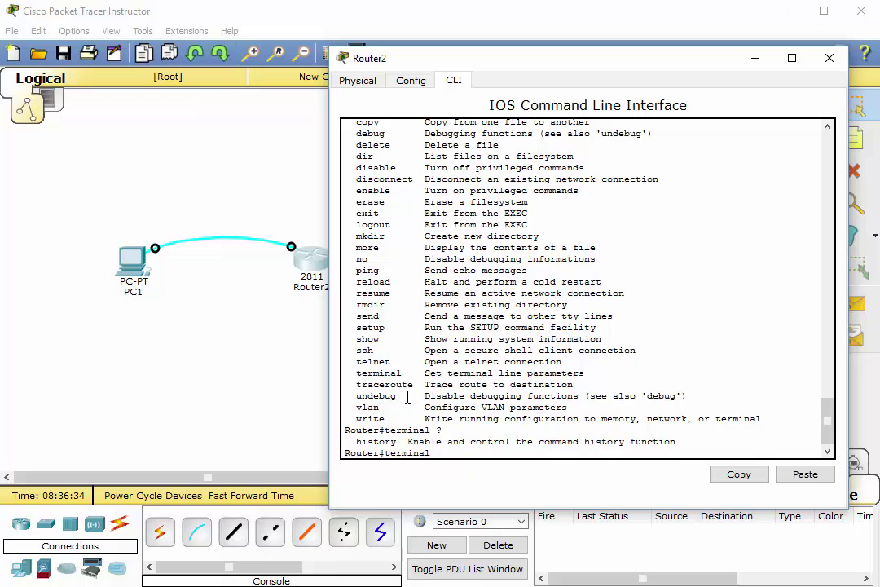
{"action": "type", "text": "history ?"}
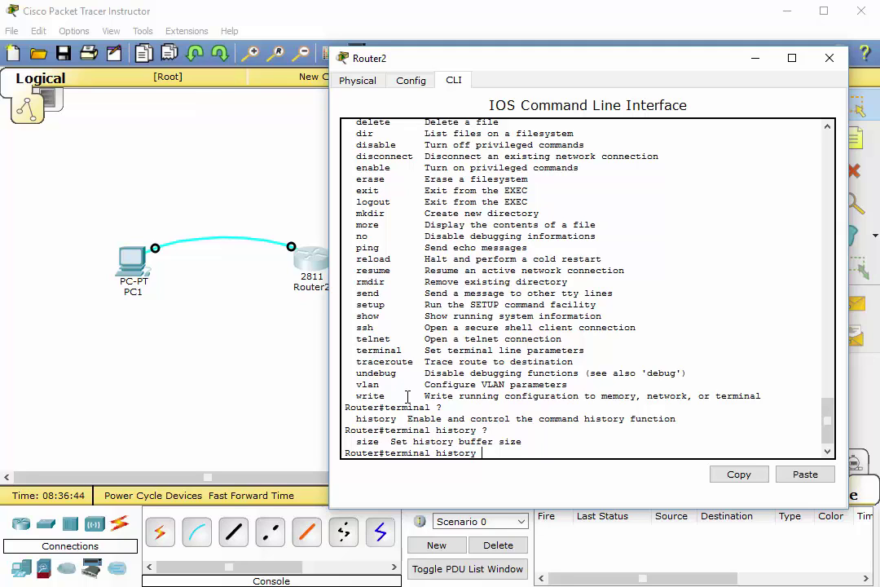
{"action": "type", "text": "size ?"}
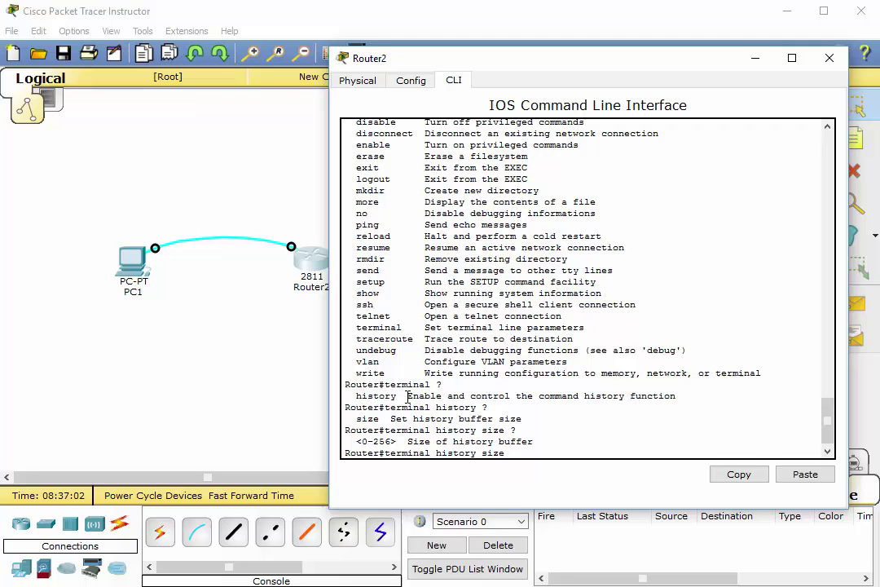
{"action": "type", "text": "25 ?"}
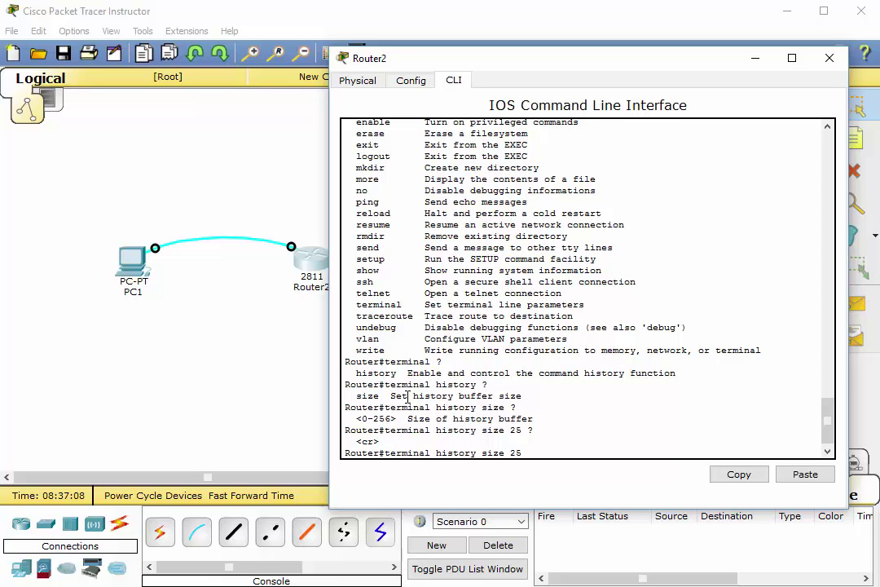
{"action": "key", "text": "Return"}
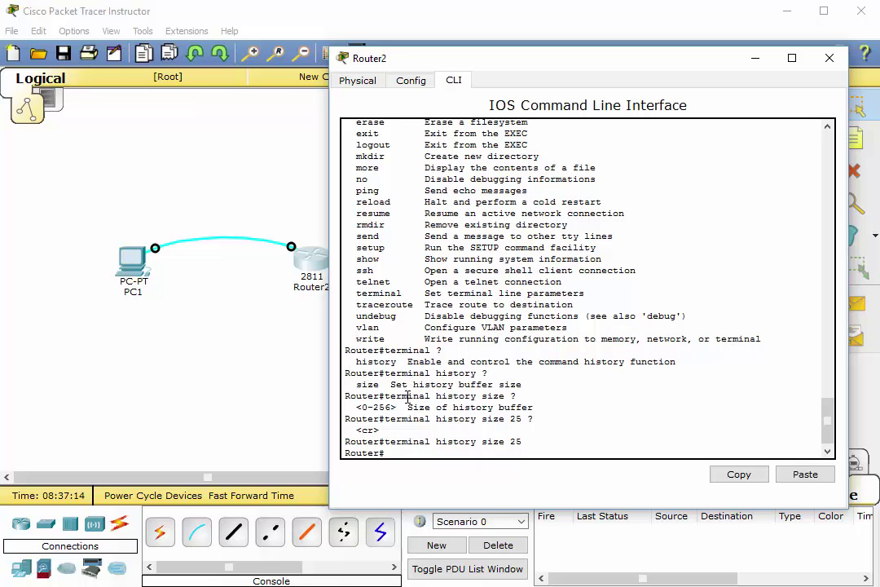
Recall earlier commands from history, tab-complete en to enable, and add blank Router# prompts.
{"action": "key", "text": "Up"}
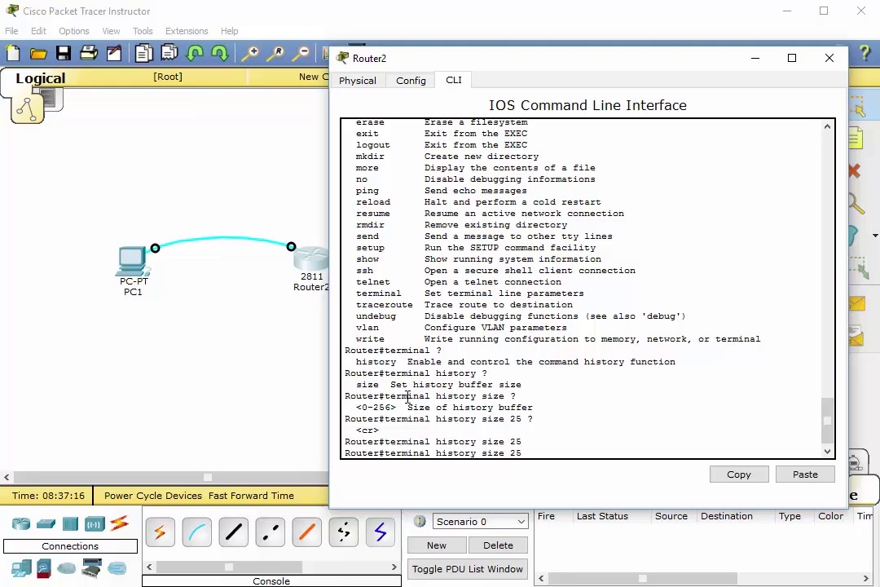
{"action": "key", "text": "Up"}
{"action": "key", "text": "Up"}
{"action": "key", "text": "Up"}
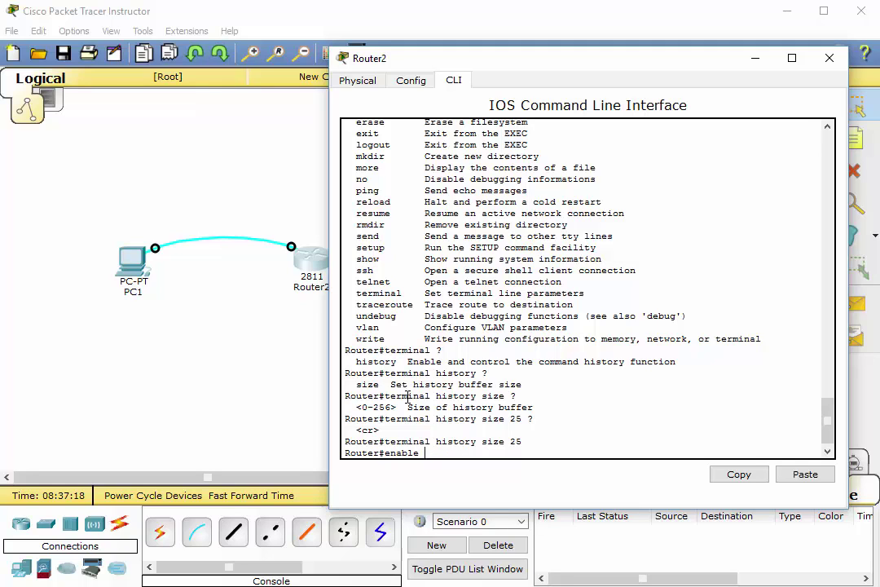
{"action": "key", "text": "BackSpace"}
{"action": "key", "text": "BackSpace"}
{"action": "key", "text": "BackSpace"}
{"action": "key", "text": "BackSpace"}
{"action": "key", "text": "BackSpace"}
{"action": "key", "text": "Tab"}
{"action": "key", "text": "Up"}
{"action": "key", "text": "Up"}
{"action": "key", "text": "Down"}
{"action": "key", "text": "Down"}
{"action": "key", "text": "Return"}
{"action": "key", "text": "Return"}
{"action": "key", "text": "Return"}
{"action": "key", "text": "Return"}
{"action": "key", "text": "Return"}
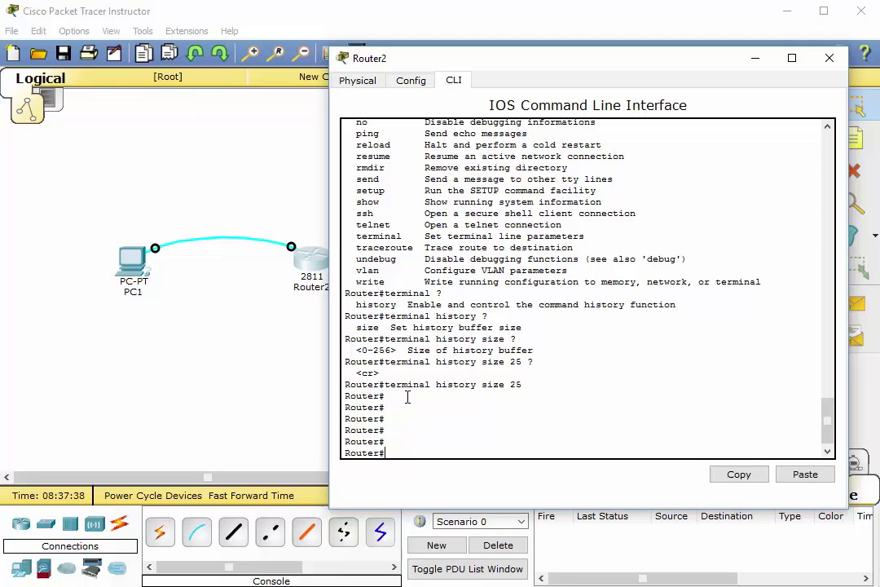
{"action": "type", "text": "show"}
{"action": "type", "text": " vers"}
{"action": "key", "text": "BackSpace"}
{"action": "key", "text": "BackSpace"}
{"action": "key", "text": "BackSpace"}
{"action": "key", "text": "BackSpace"}
{"action": "type", "text": "?"}
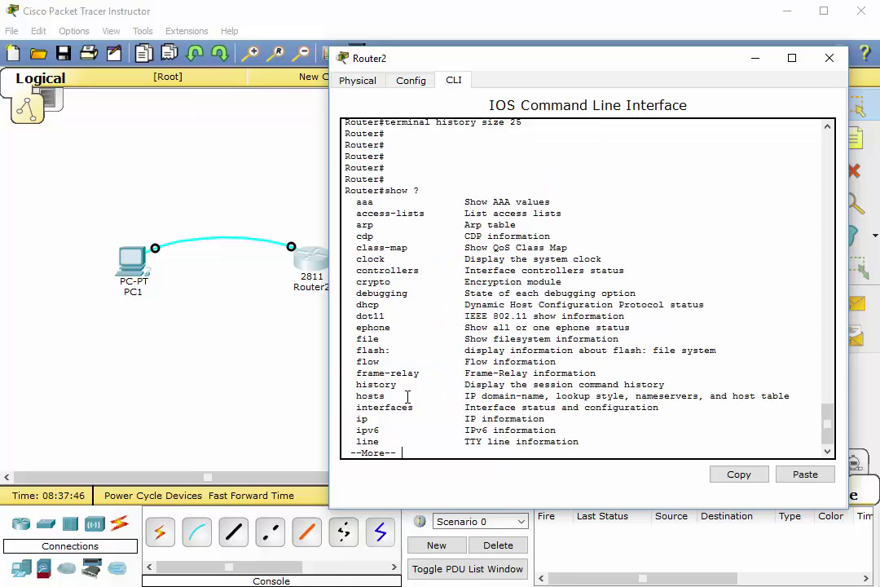
{"action": "key", "text": "space"}
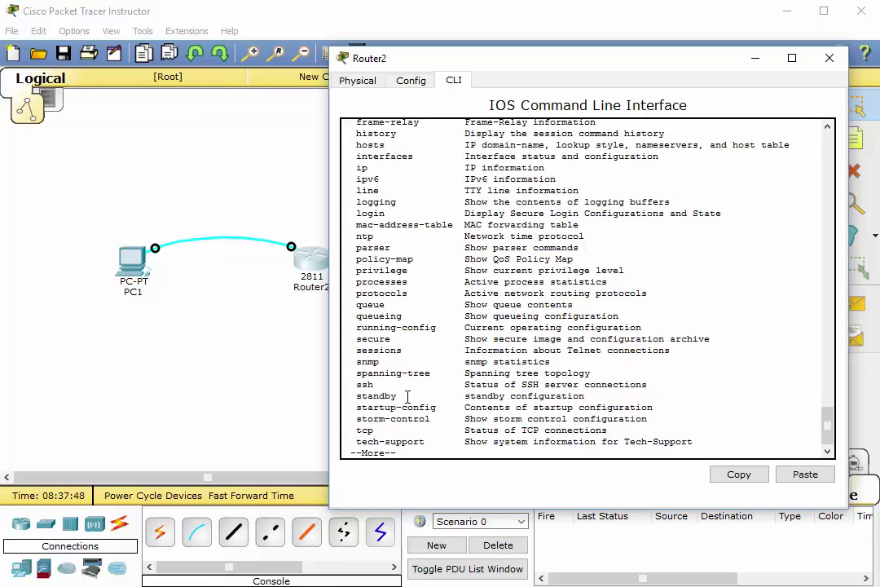
{"action": "key", "text": "space"}
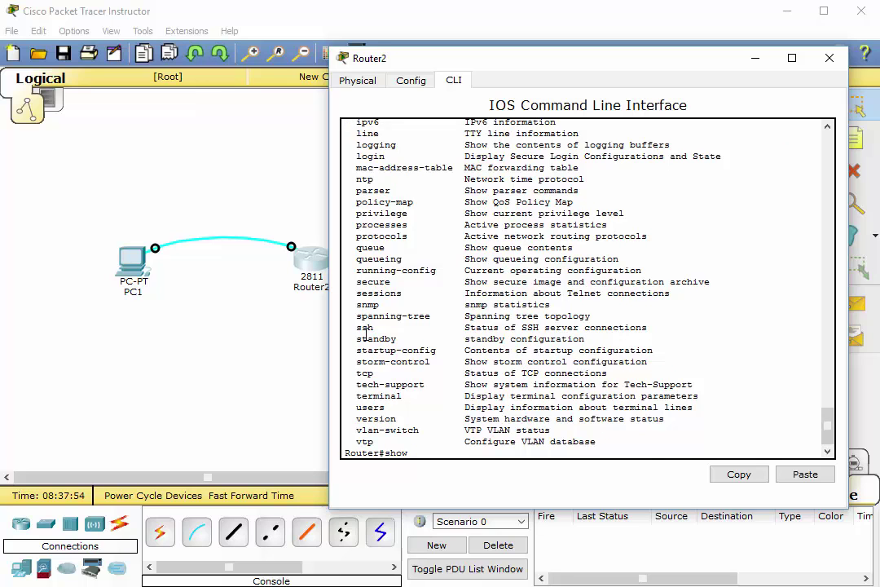
{"action": "scroll", "coordinate": [366, 334], "scroll_direction": "up", "scroll_amount": 9}
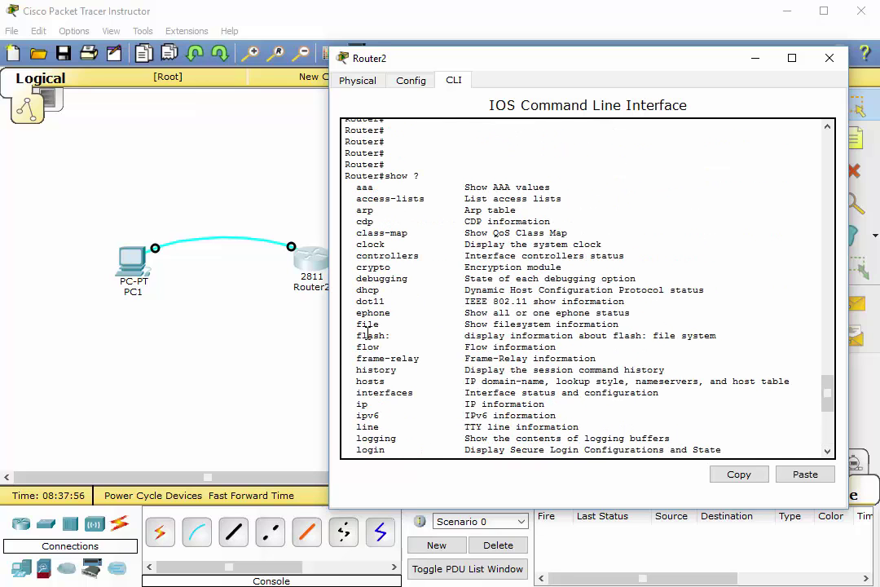
{"action": "scroll", "coordinate": [366, 335], "scroll_direction": "down", "scroll_amount": 6}
{"action": "scroll", "coordinate": [367, 334], "scroll_direction": "down", "scroll_amount": 3}
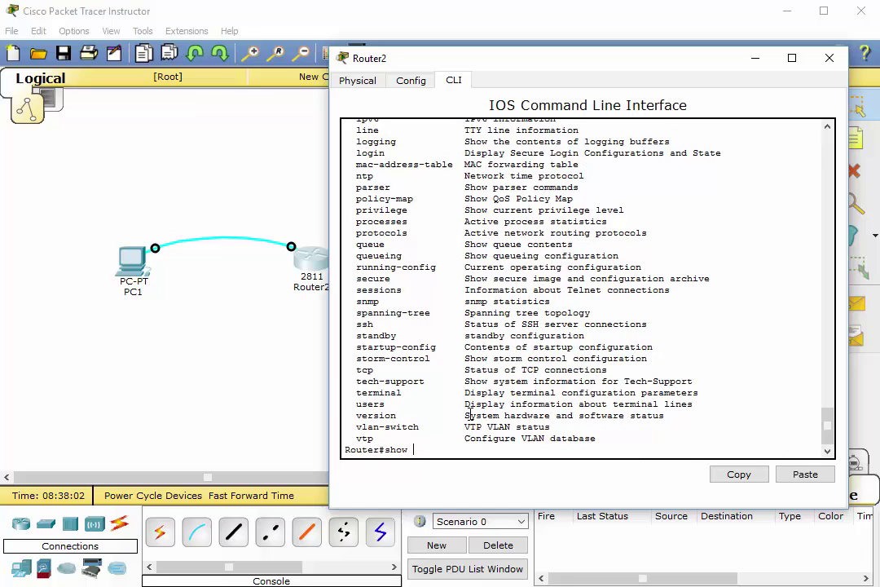
{"action": "left_click_drag", "start_coordinate": [470, 416], "coordinate": [664, 415]}
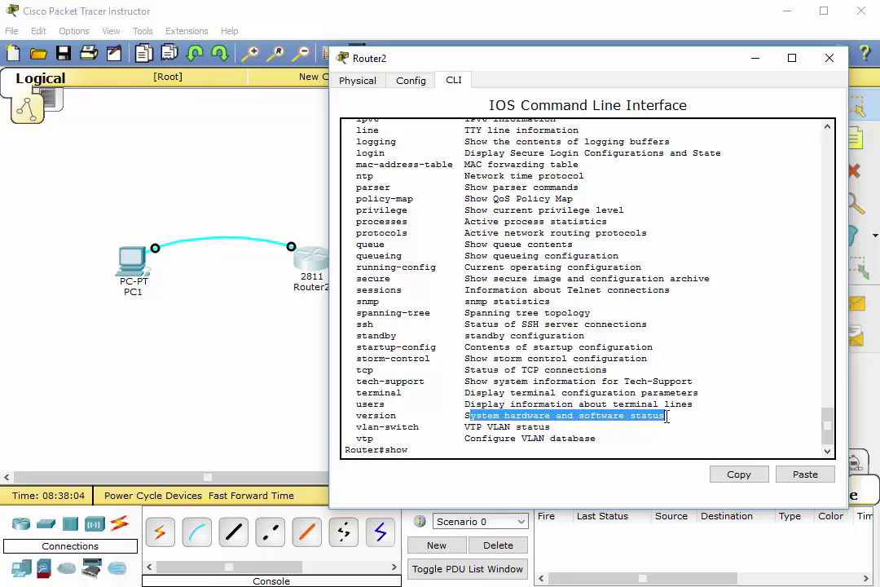
{"action": "left_click", "coordinate": [422, 448]}
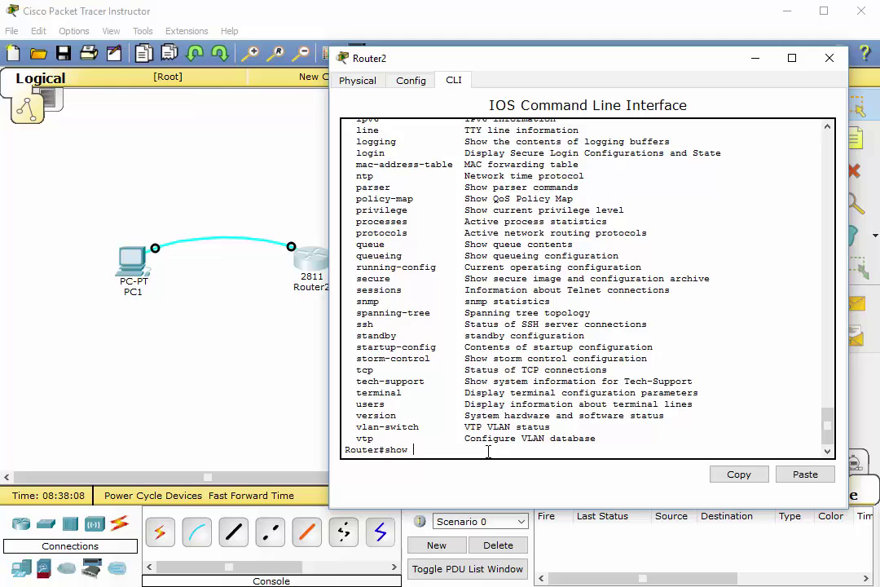
Tab-complete 'show ve' to show version, check its options, and display the full output.
{"action": "type", "text": "ver"}
{"action": "key", "text": "BackSpace"}
{"action": "key", "text": "Tab"}
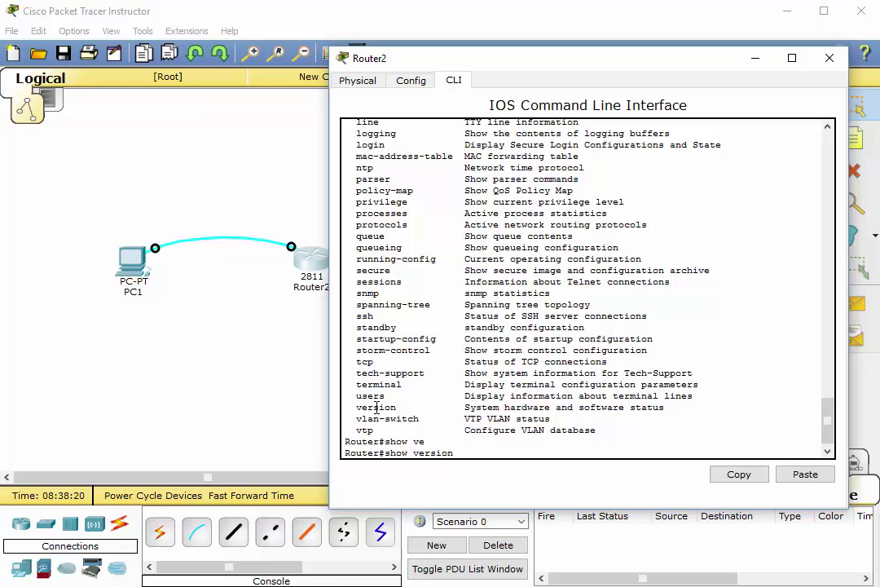
{"action": "type", "text": "?"}
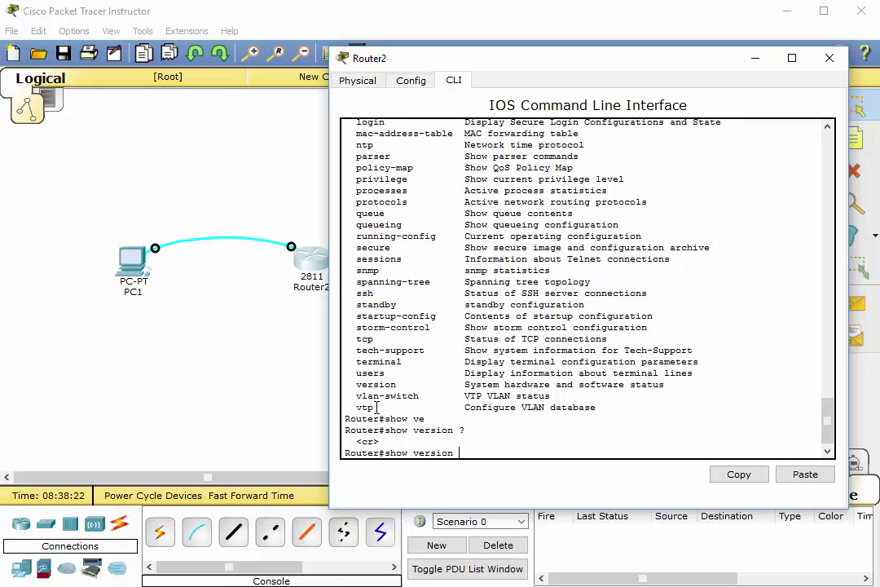
{"action": "key", "text": "Return"}
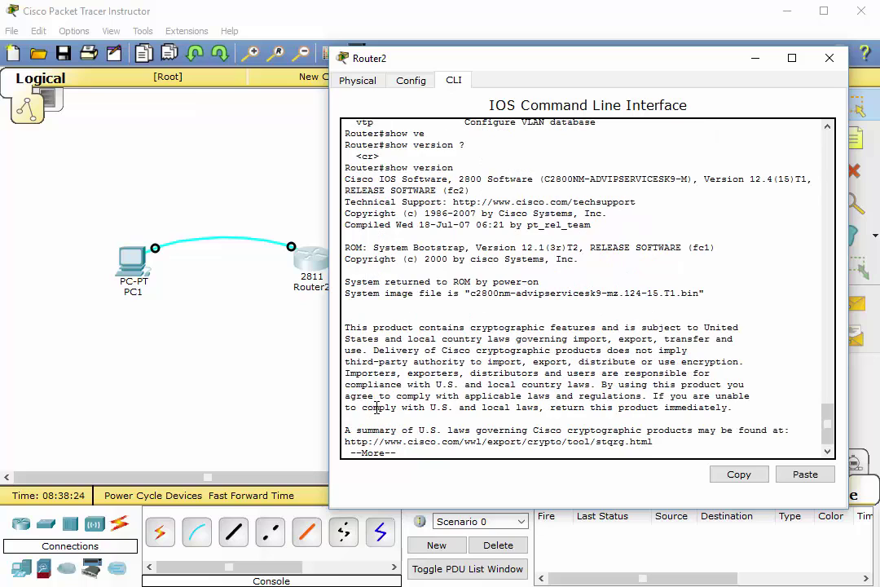
{"action": "scroll", "coordinate": [407, 351], "scroll_direction": "up", "scroll_amount": 3}
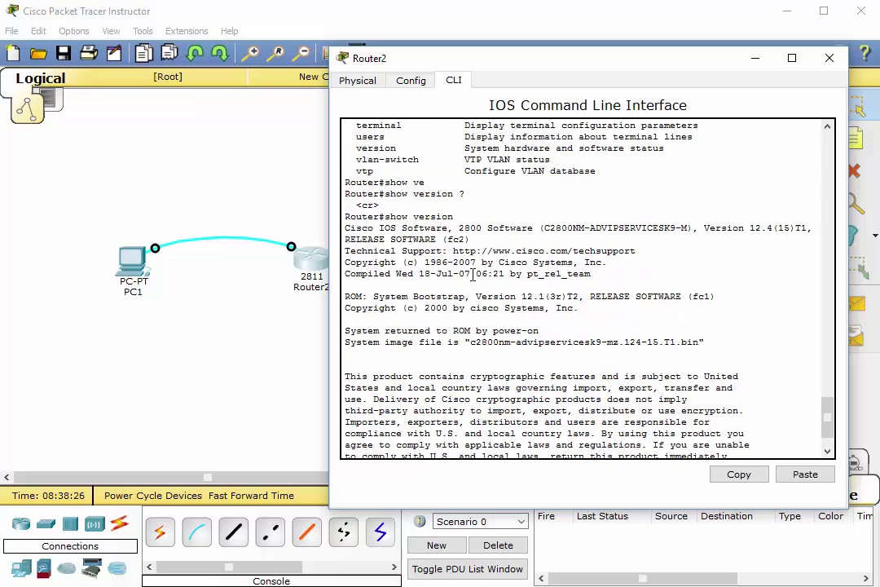
{"action": "scroll", "coordinate": [473, 275], "scroll_direction": "down", "scroll_amount": 4}
{"action": "key", "text": "space"}
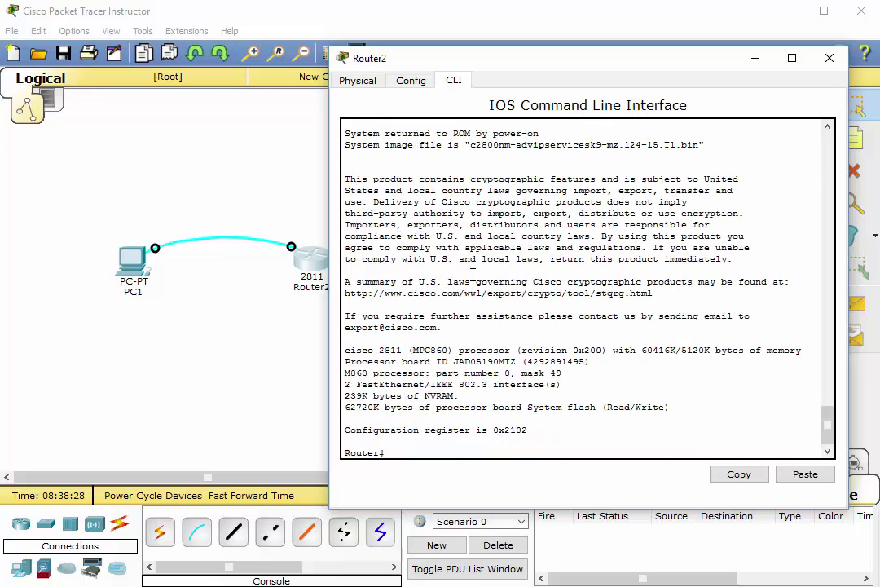
{"action": "scroll", "coordinate": [472, 274], "scroll_direction": "up", "scroll_amount": 6}
{"action": "scroll", "coordinate": [472, 275], "scroll_direction": "down", "scroll_amount": 1}
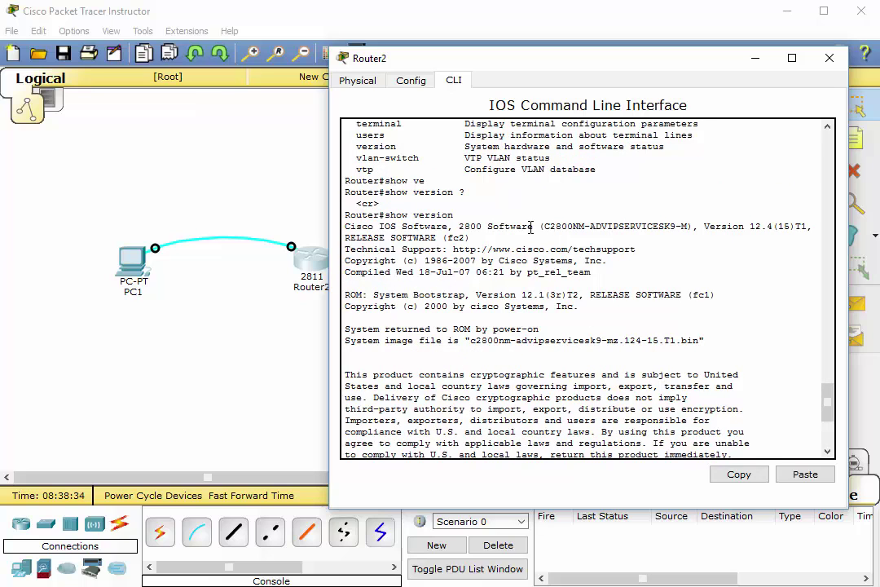
Highlight IOS Version 12.4(15)T1, ROM 12.1(3r)T2 and the c2800nm system image file name.
{"action": "left_click_drag", "start_coordinate": [709, 227], "coordinate": [790, 227]}
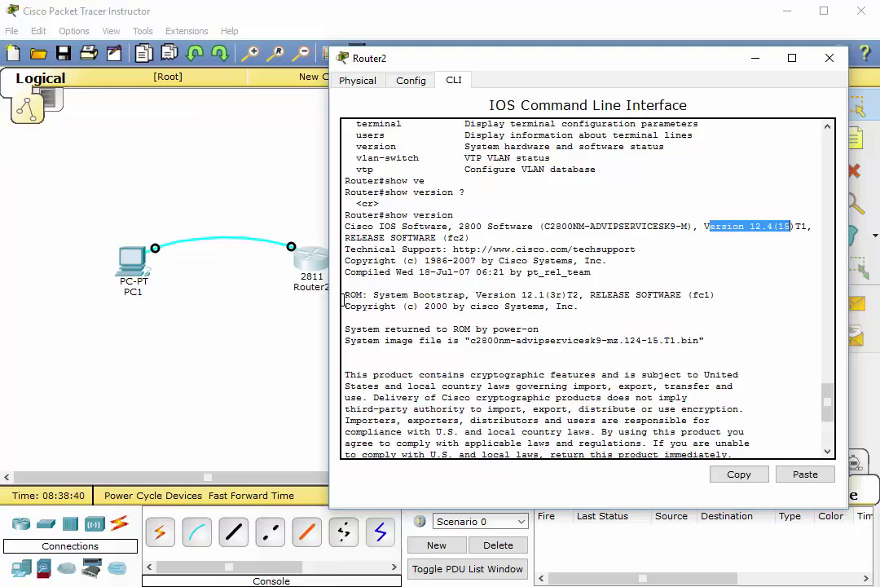
{"action": "left_click", "coordinate": [478, 295]}
{"action": "left_click_drag", "start_coordinate": [476, 295], "coordinate": [580, 296]}
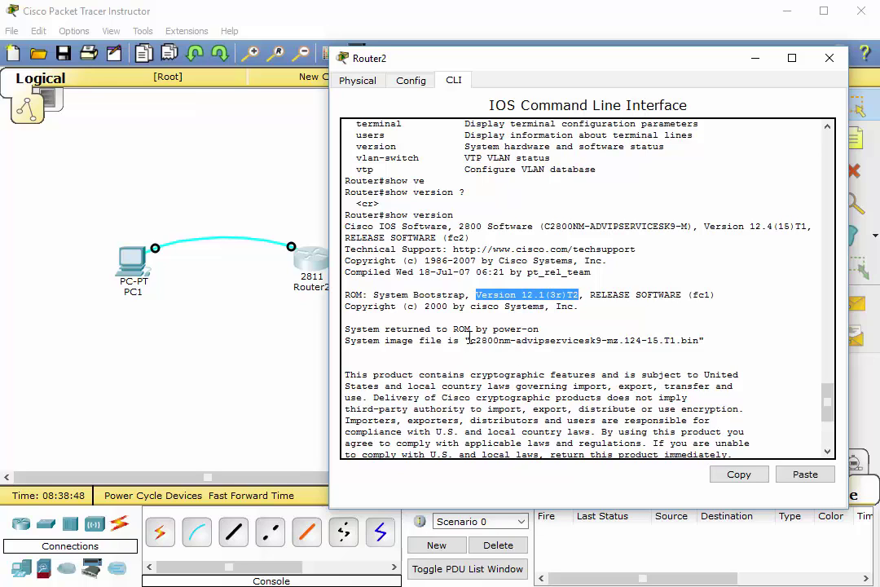
{"action": "left_click_drag", "start_coordinate": [472, 341], "coordinate": [698, 335]}
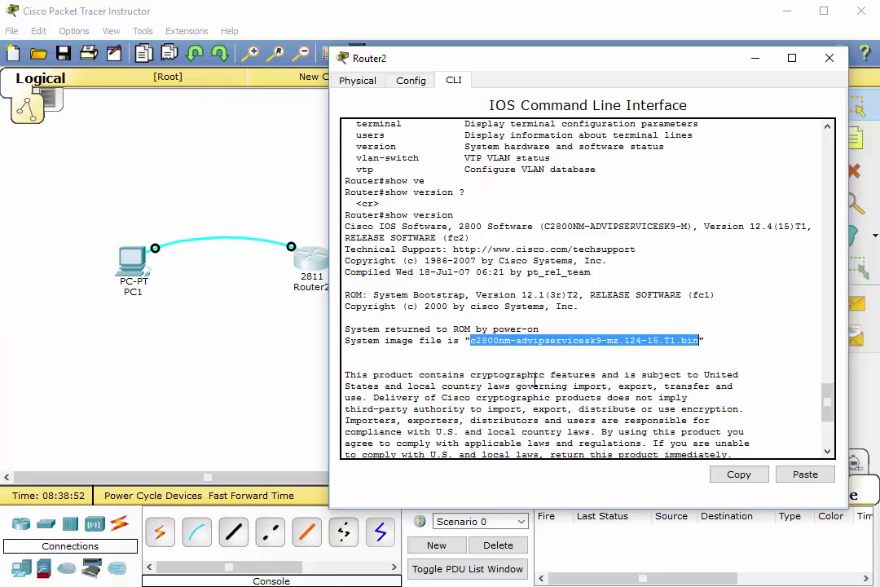
{"action": "scroll", "coordinate": [535, 379], "scroll_direction": "down", "scroll_amount": 6}
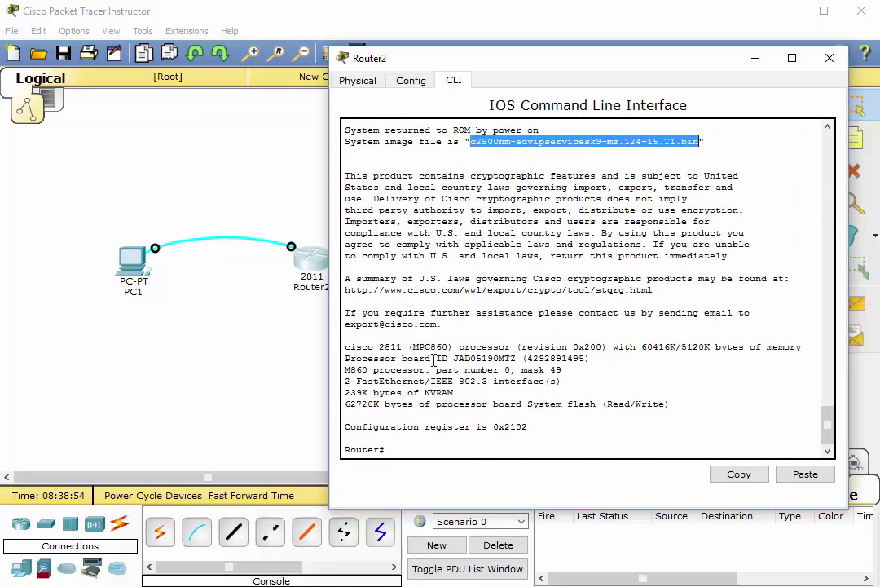
{"action": "left_click", "coordinate": [348, 348]}
{"action": "left_click_drag", "start_coordinate": [348, 348], "coordinate": [403, 346]}
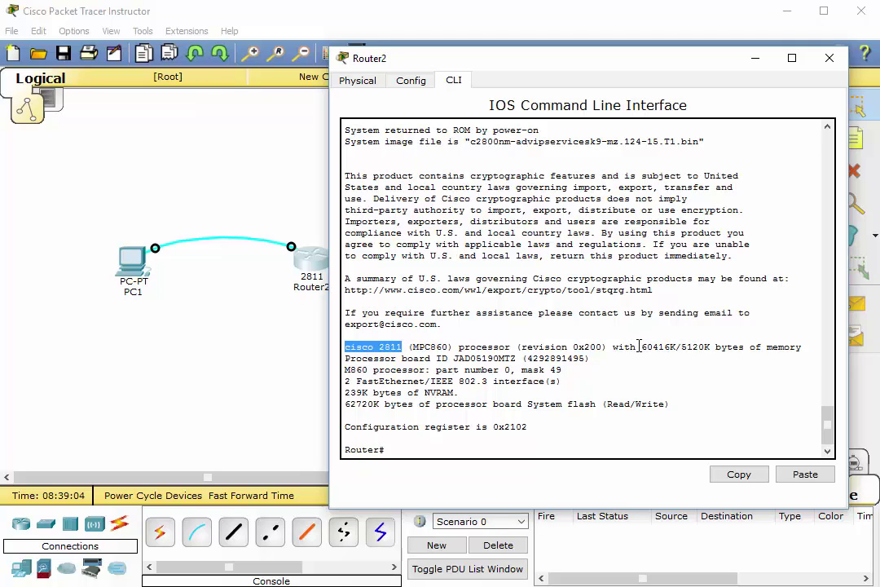
{"action": "left_click_drag", "start_coordinate": [640, 346], "coordinate": [780, 351]}
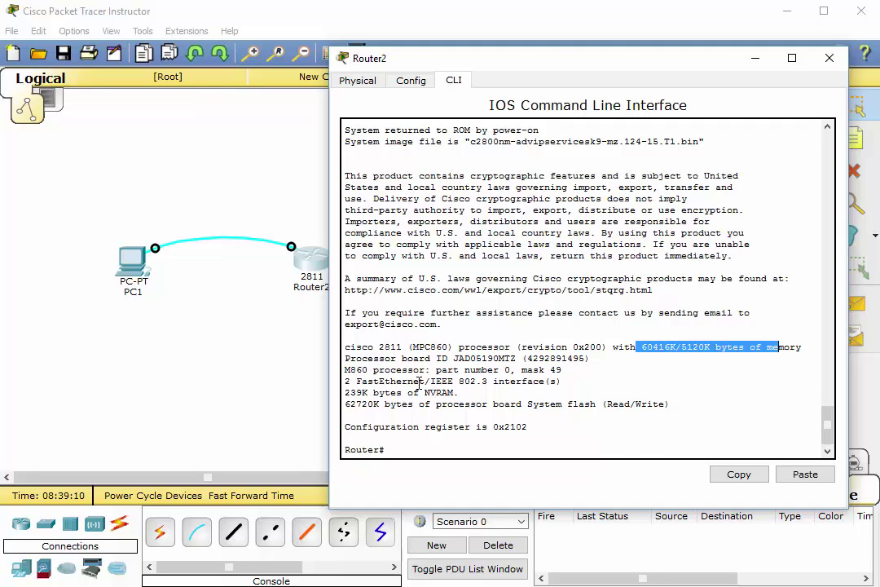
{"action": "left_click_drag", "start_coordinate": [345, 381], "coordinate": [568, 384]}
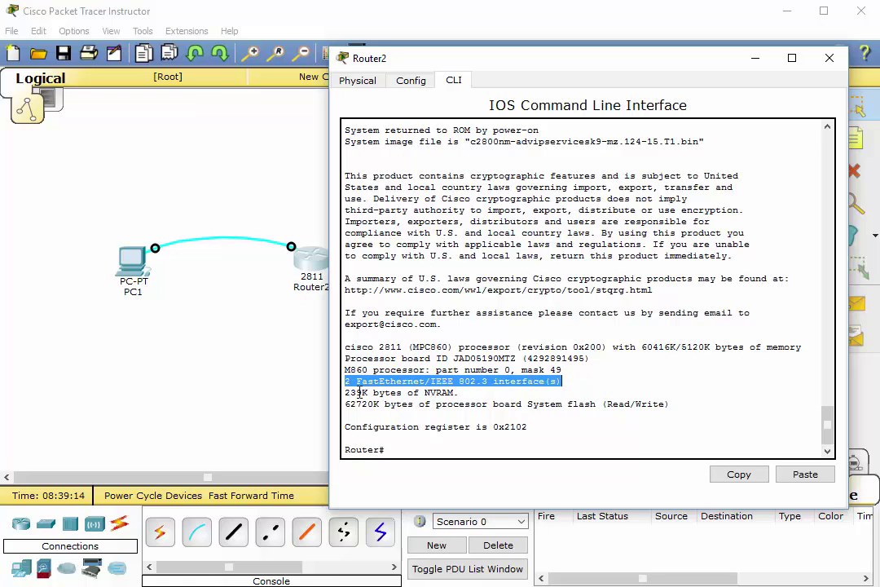
{"action": "left_click_drag", "start_coordinate": [346, 392], "coordinate": [459, 394]}
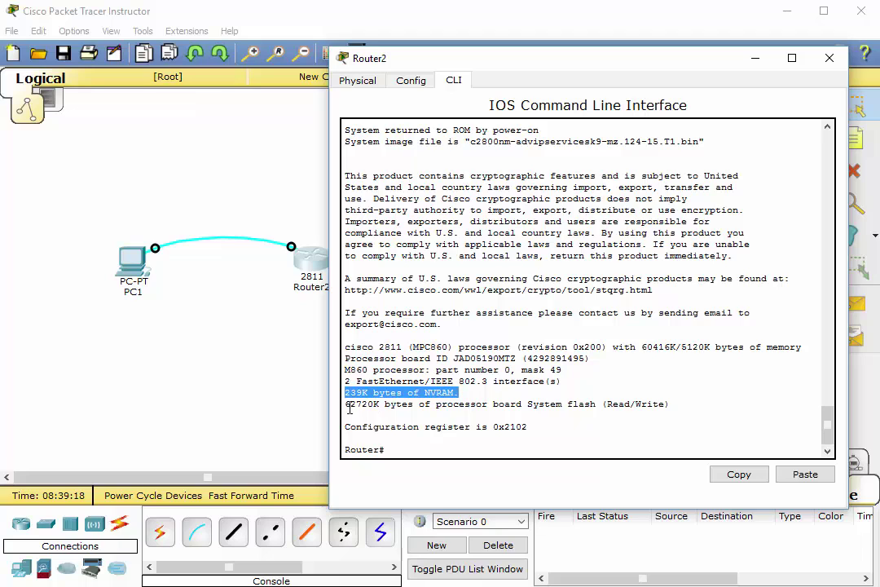
{"action": "left_click_drag", "start_coordinate": [347, 405], "coordinate": [649, 413]}
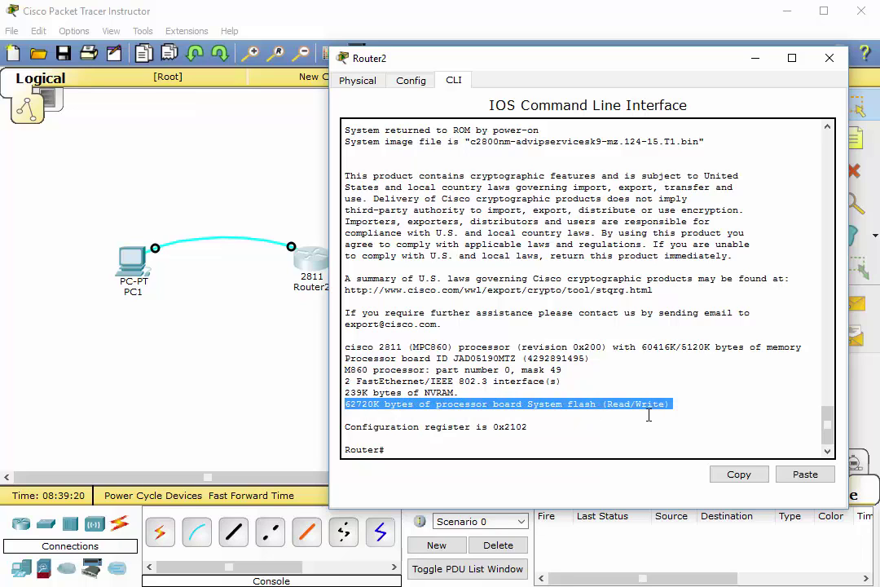
{"action": "left_click", "coordinate": [496, 408]}
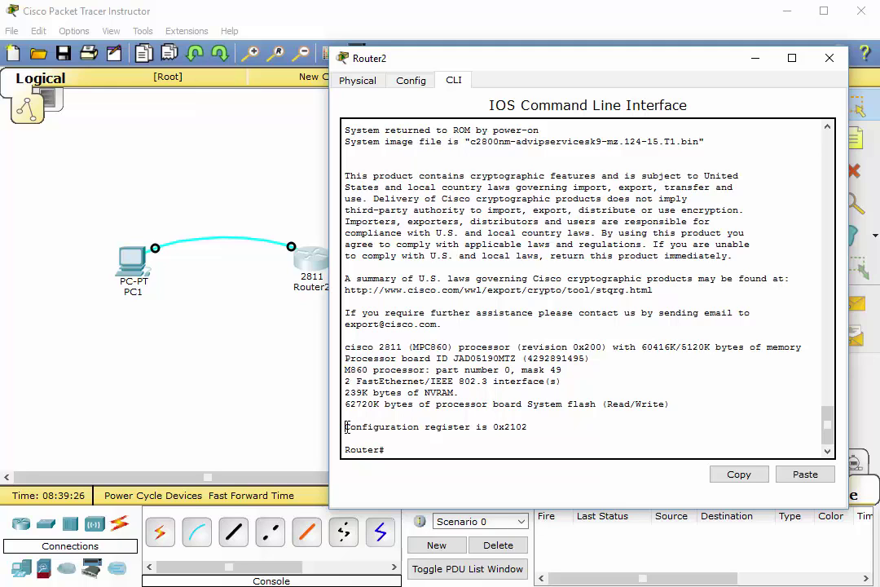
{"action": "mouse_move", "coordinate": [344, 426]}
{"action": "left_mouse_down"}
{"action": "mouse_move", "coordinate": [538, 425]}
{"action": "mouse_move", "coordinate": [345, 418]}
{"action": "left_mouse_up"}
{"action": "left_click", "coordinate": [540, 425]}
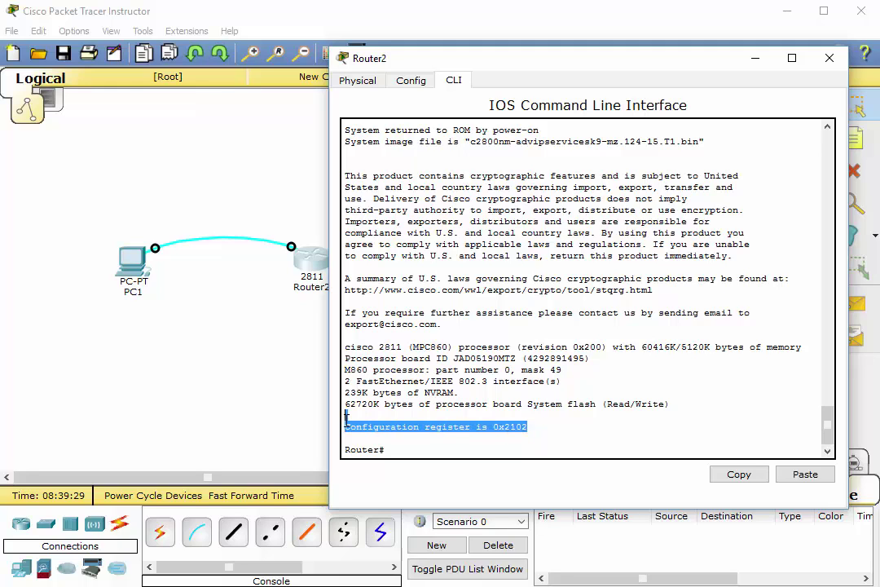
{"action": "left_click", "coordinate": [535, 430]}
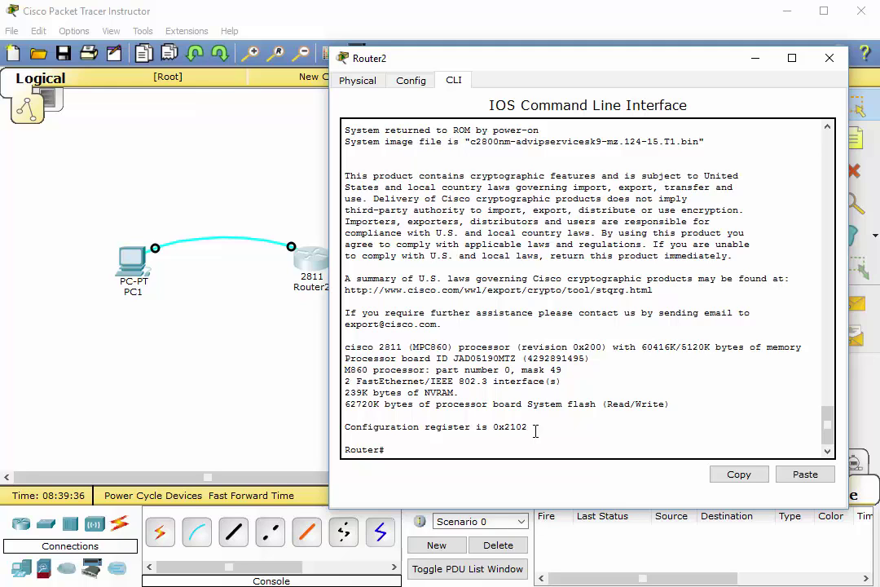
Highlight the configuration register line, then run show flash at the Router# prompt.
{"action": "left_click_drag", "start_coordinate": [344, 426], "coordinate": [528, 426]}
{"action": "left_click", "coordinate": [565, 425]}
{"action": "left_click", "coordinate": [402, 448]}
{"action": "type", "text": "how flash"}
{"action": "key", "text": "Return"}
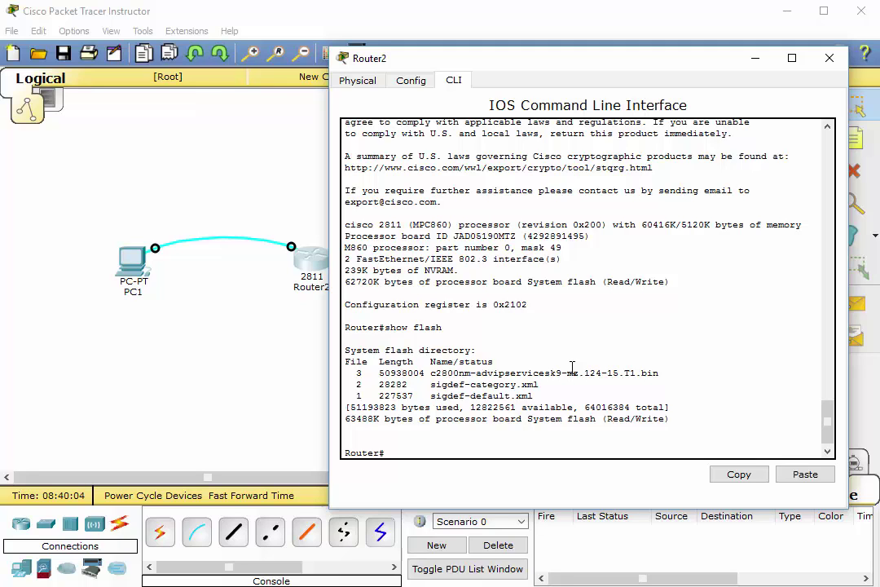
Run show history to list the recent commands, from en through show history.
{"action": "type", "text": "show history"}
{"action": "key", "text": "Return"}
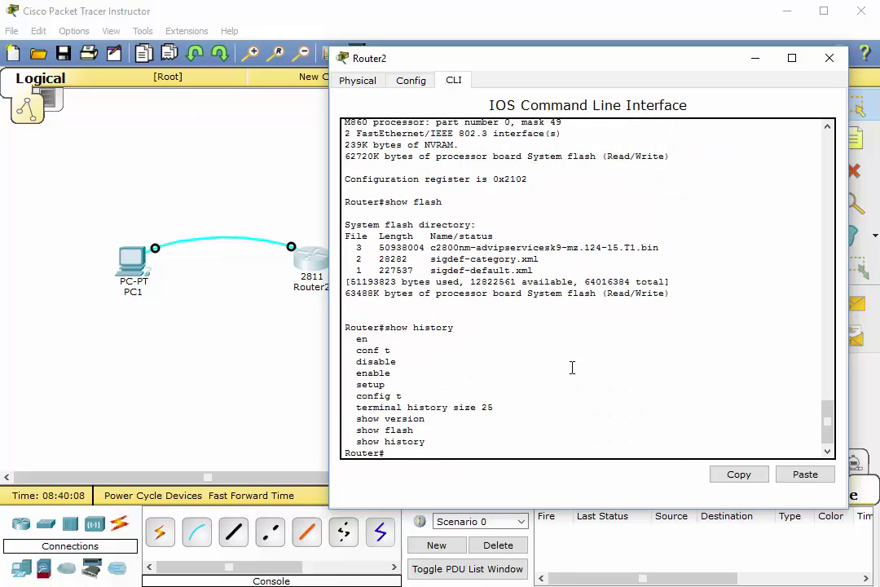